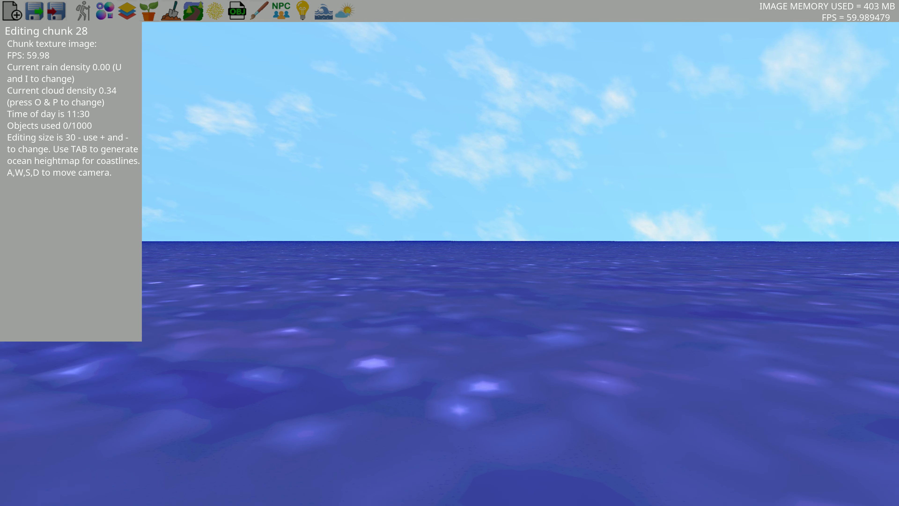
Toggle the ocean heightmap generation for coastlines on and back off
key("s")
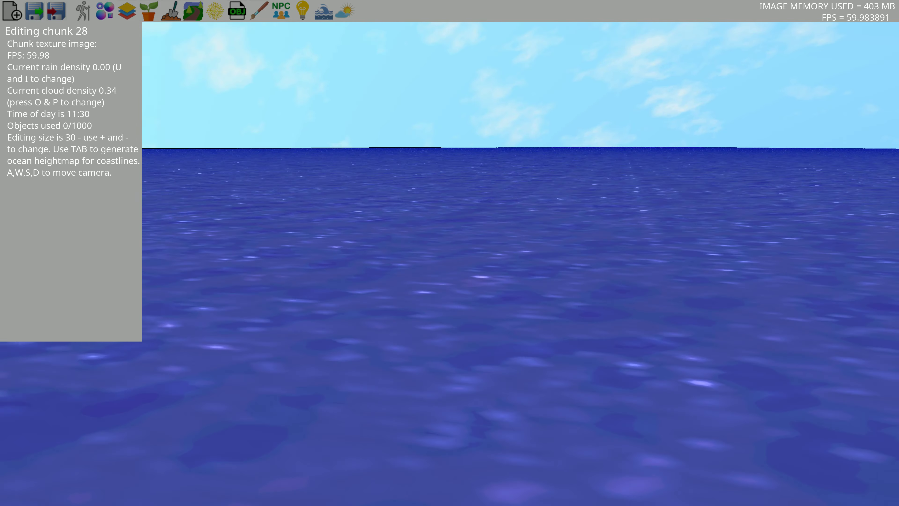
key("w")
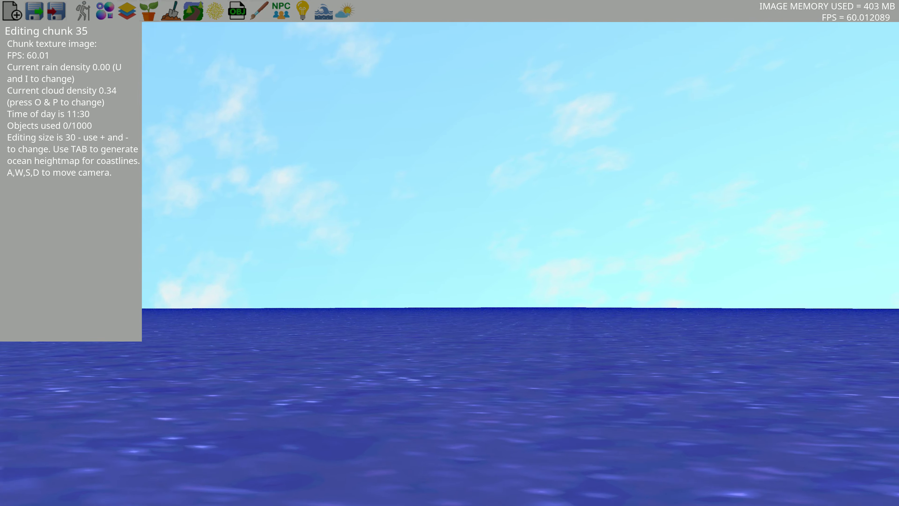
key("s")
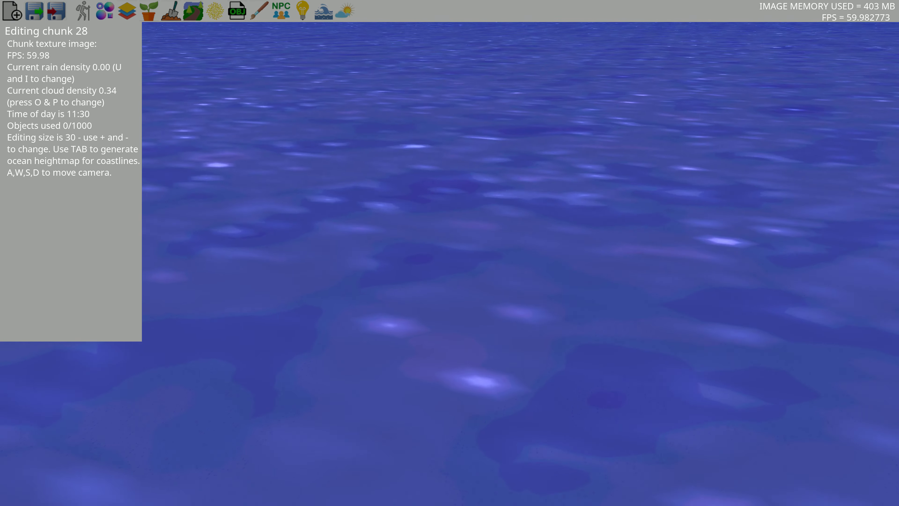
key("Tab")
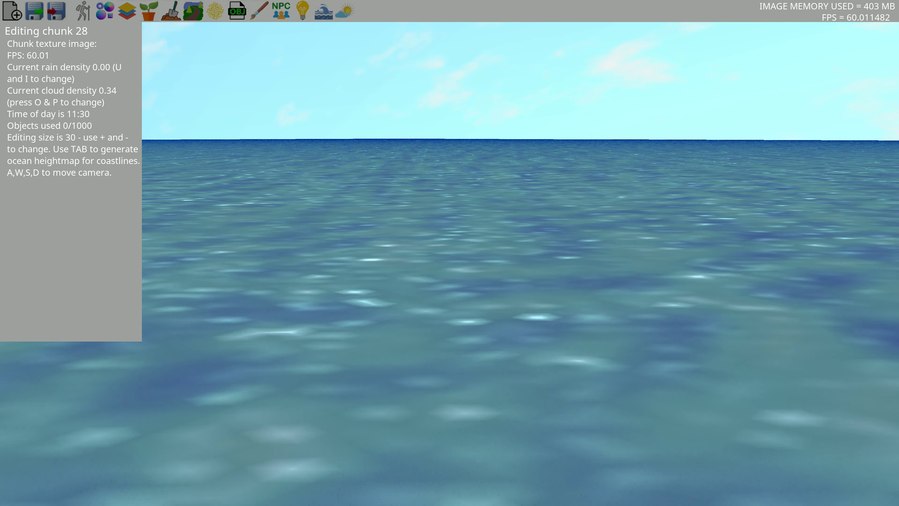
key("Tab")
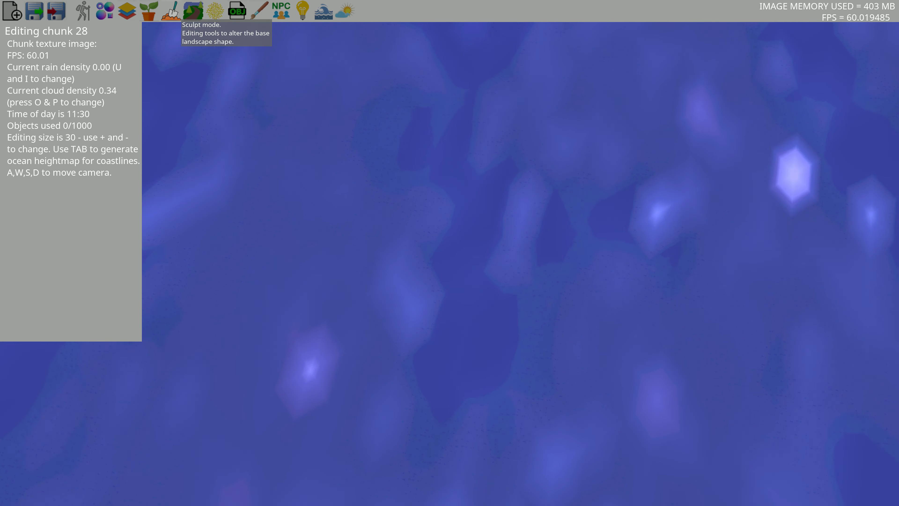
Switch to Sculpt mode and raise a patch of land up out of the ocean
left_click(172, 10)
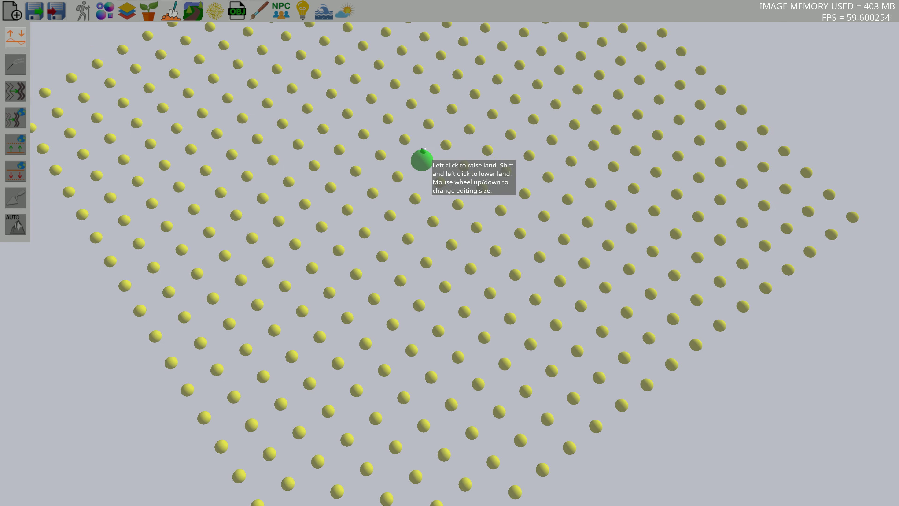
right_click_drag(422, 160, 445, 166)
right_click_drag(301, 153, 215, 125)
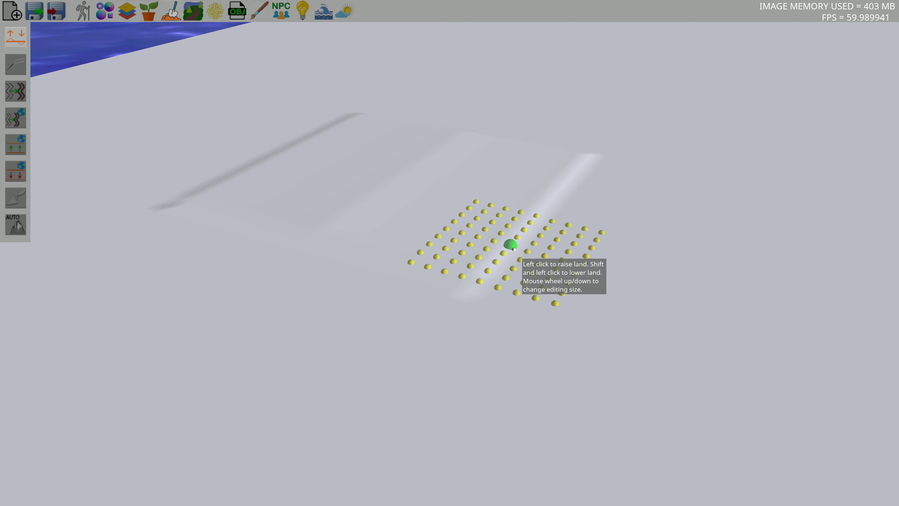
right_click_drag(514, 250, 390, 266)
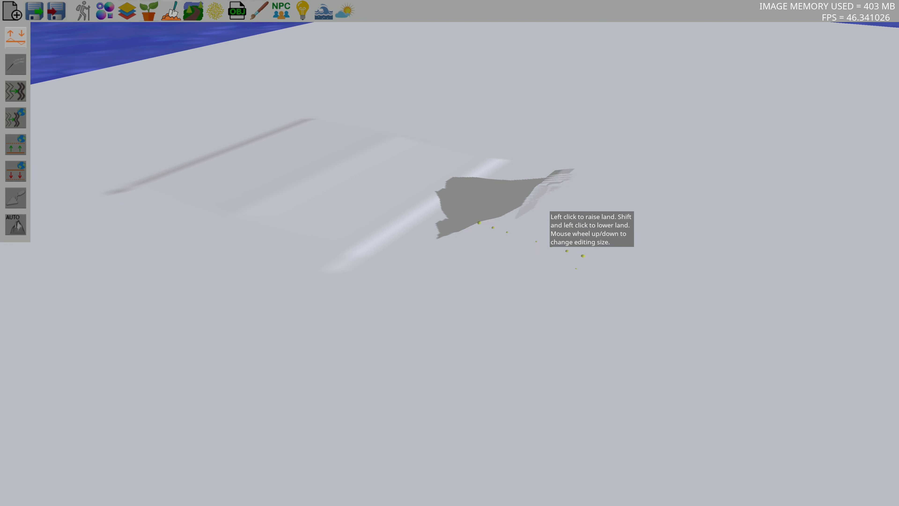
mouse_move(514, 298)
left_mouse_down()
mouse_move(454, 333)
mouse_move(284, 379)
mouse_move(188, 359)
mouse_move(176, 334)
mouse_move(541, 231)
left_mouse_up()
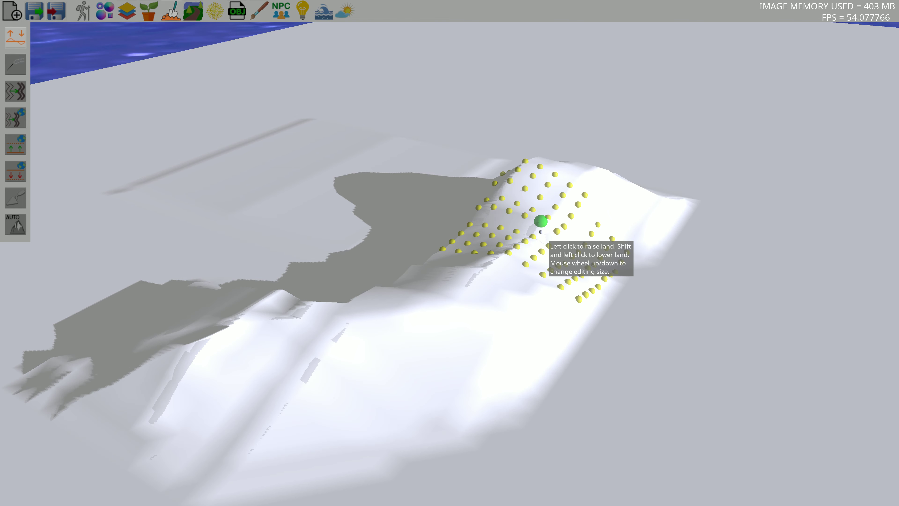
Raise the land further into a broad ridge of rolling hills
key("w")
mouse_move(606, 250)
right_mouse_down()
mouse_move(507, 218)
mouse_move(704, 228)
mouse_move(706, 266)
mouse_move(601, 247)
mouse_move(273, 254)
mouse_move(521, 196)
mouse_move(611, 230)
mouse_move(529, 237)
mouse_move(526, 223)
mouse_move(565, 226)
mouse_move(499, 224)
right_mouse_up()
key("s")
key("d")
key("s")
key("w")
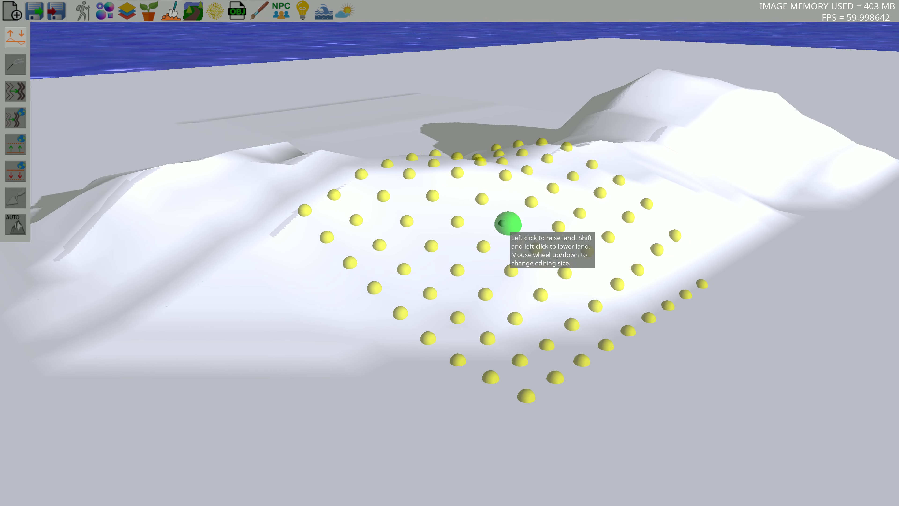
key("s")
Open texture painting, apply the default layer texture to the landscape, and select the large round brush
left_click(261, 13)
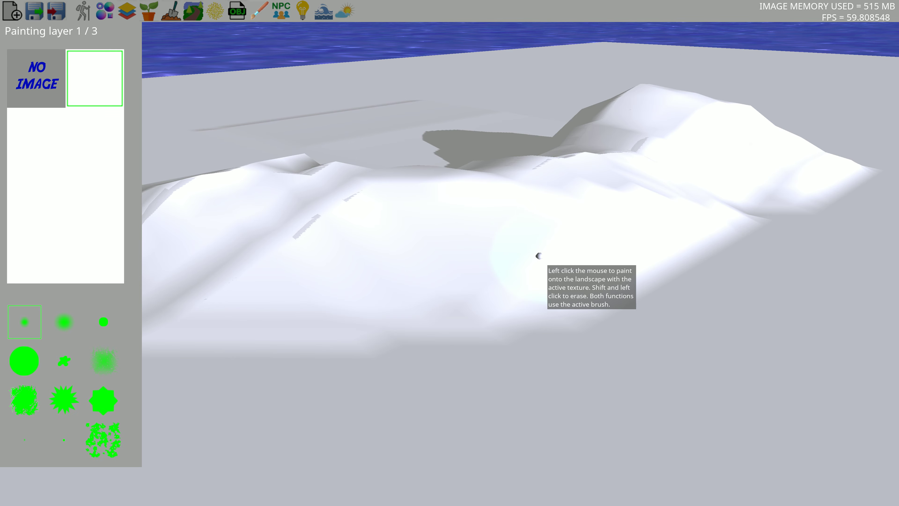
left_click(540, 256)
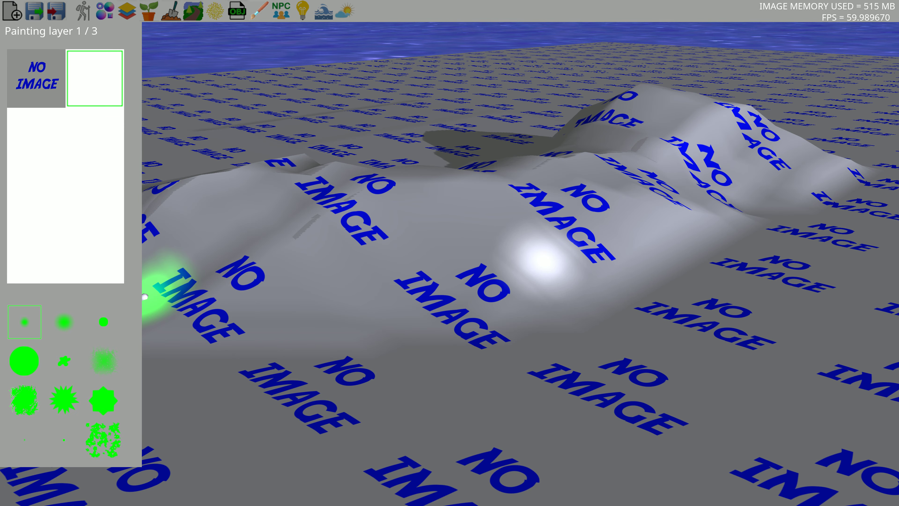
left_click(24, 361)
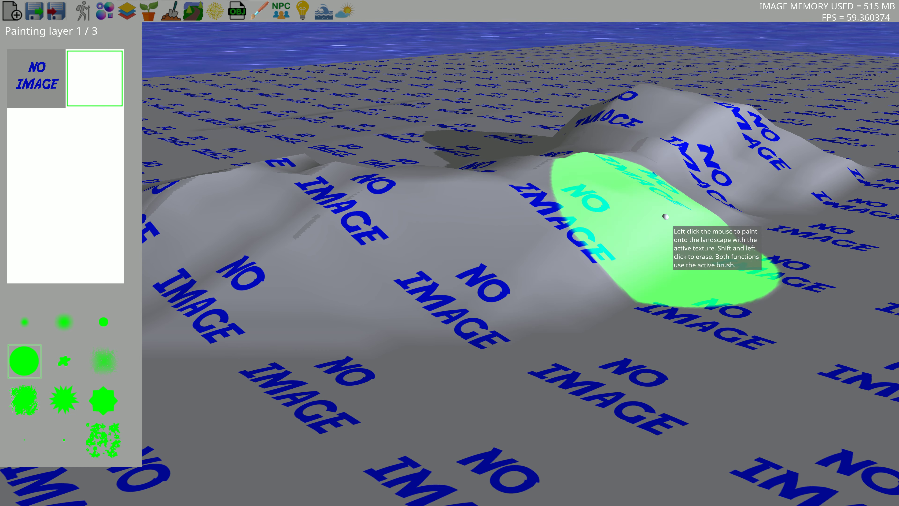
left_click(261, 12)
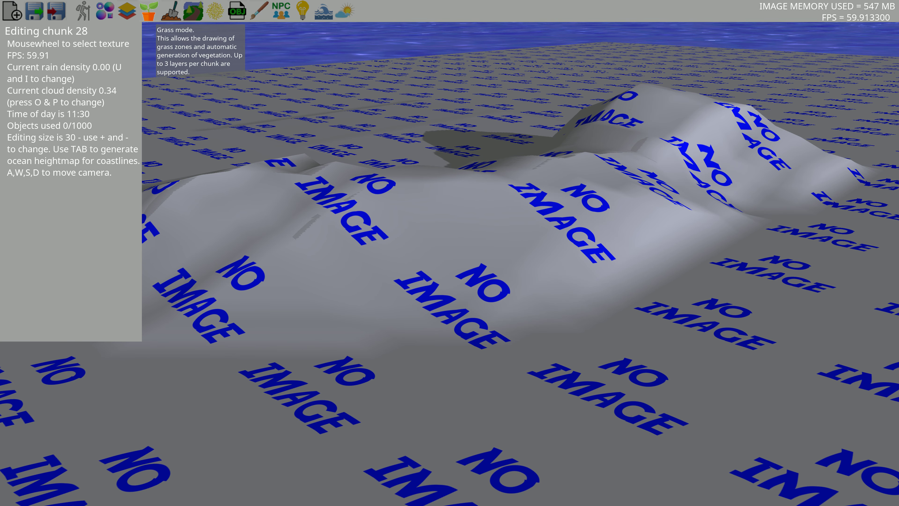
Return to Sculpt mode and raise tall, jagged mountain peaks across the terrain
left_click(172, 11)
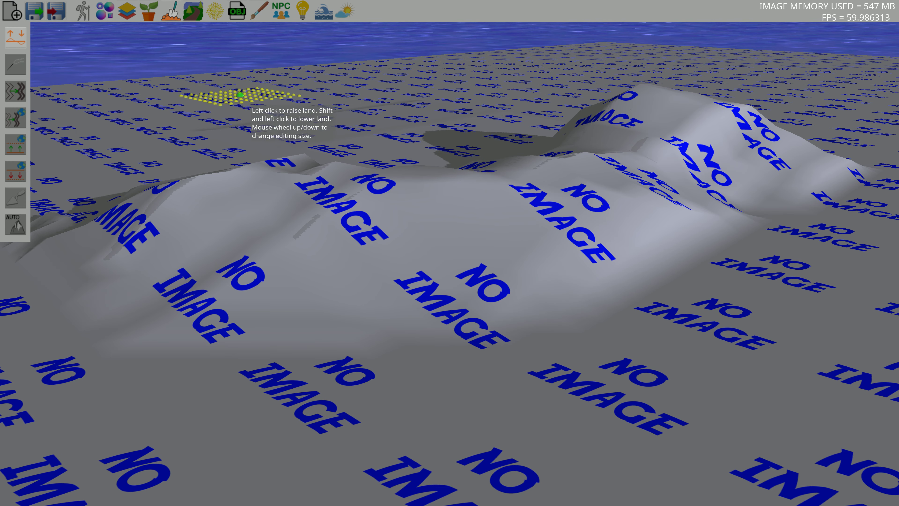
mouse_move(548, 214)
middle_mouse_down()
mouse_move(545, 284)
mouse_move(717, 254)
mouse_move(516, 256)
mouse_move(626, 271)
mouse_move(651, 263)
mouse_move(632, 252)
mouse_move(460, 254)
mouse_move(545, 272)
middle_mouse_up()
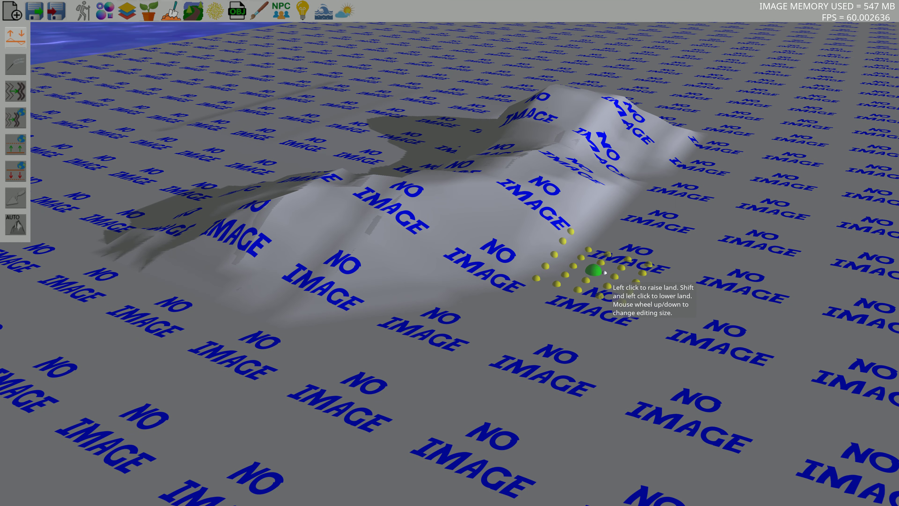
mouse_move(639, 366)
left_mouse_down()
mouse_move(254, 371)
mouse_move(494, 395)
mouse_move(655, 300)
mouse_move(615, 323)
mouse_move(181, 463)
mouse_move(607, 320)
left_mouse_up()
left_click_drag(679, 204, 677, 205)
mouse_move(678, 221)
middle_mouse_down()
mouse_move(569, 234)
mouse_move(686, 247)
mouse_move(655, 234)
mouse_move(508, 246)
middle_mouse_up()
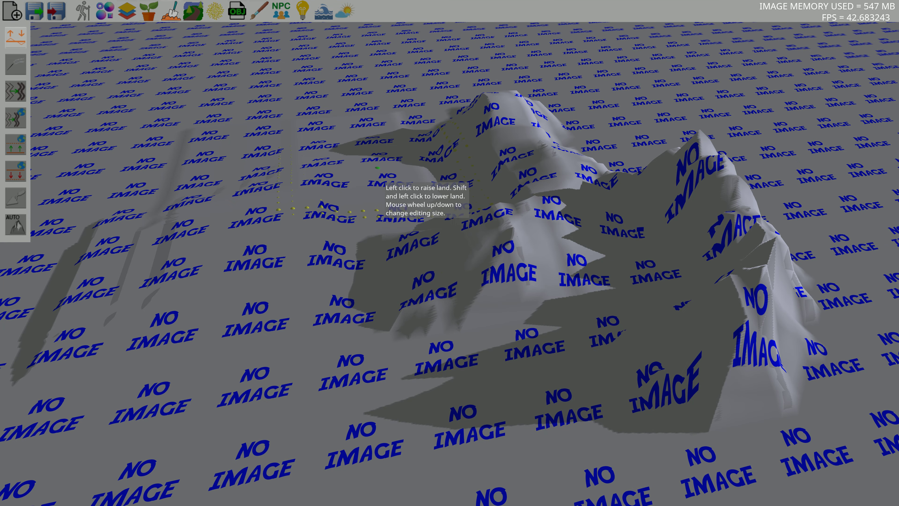
mouse_move(340, 228)
left_mouse_down()
mouse_move(354, 441)
mouse_move(419, 227)
left_mouse_up()
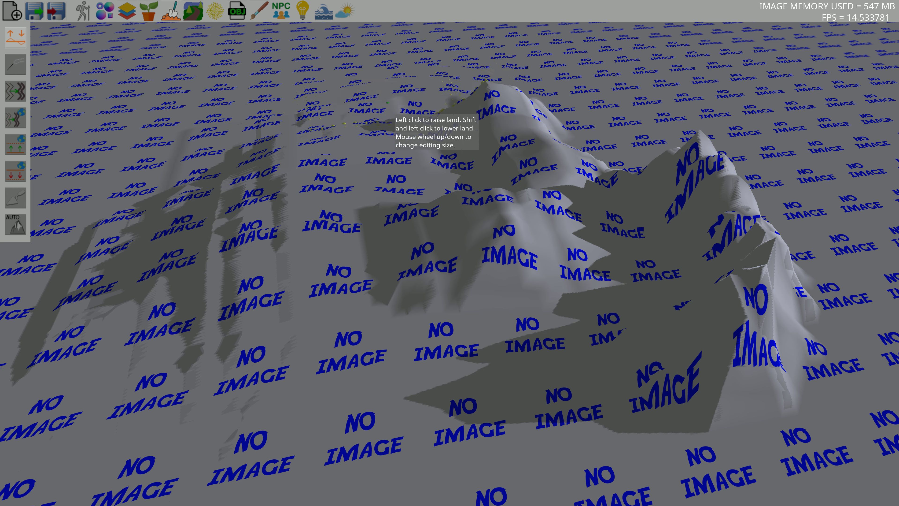
left_click_drag(242, 209, 186, 298)
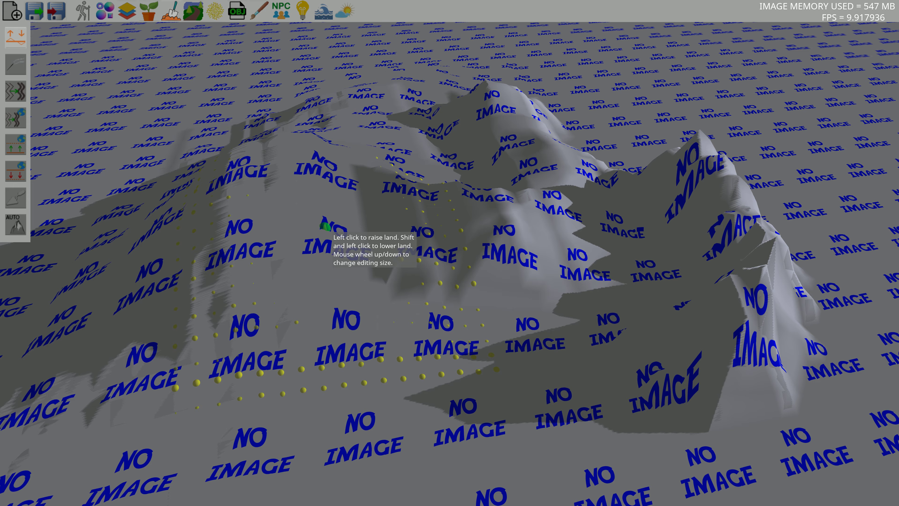
Raise more land beside the peaks to extend the mountain range
left_click_drag(326, 226, 438, 185)
key("w")
mouse_move(438, 185)
right_mouse_down()
mouse_move(539, 203)
mouse_move(370, 186)
mouse_move(385, 189)
mouse_move(285, 153)
right_mouse_up()
key("s")
mouse_move(407, 207)
right_mouse_down()
mouse_move(442, 137)
mouse_move(472, 166)
mouse_move(435, 170)
right_mouse_up()
key("w")
key("s")
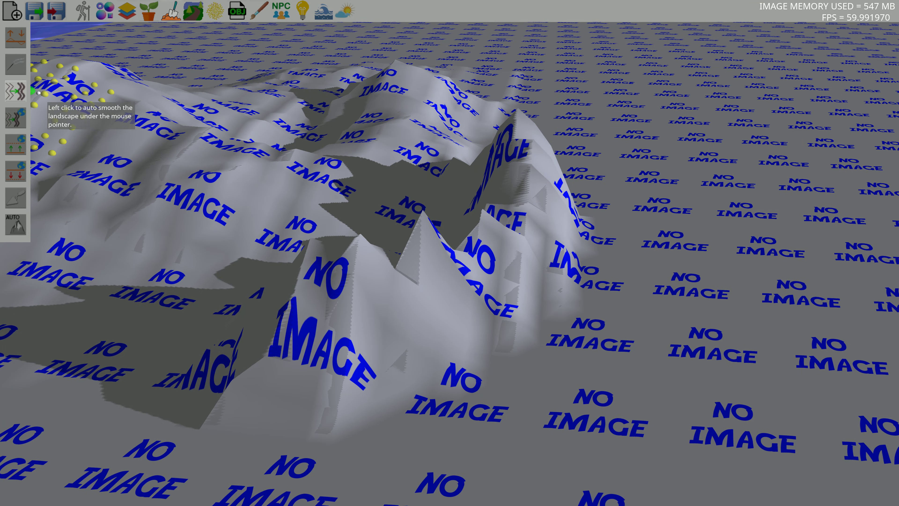
Smooth the jagged mountain slopes with the auto-smooth tool
key("w")
mouse_move(500, 294)
right_mouse_down()
mouse_move(476, 289)
mouse_move(535, 326)
mouse_move(579, 312)
mouse_move(568, 325)
mouse_move(557, 322)
right_mouse_up()
key("s")
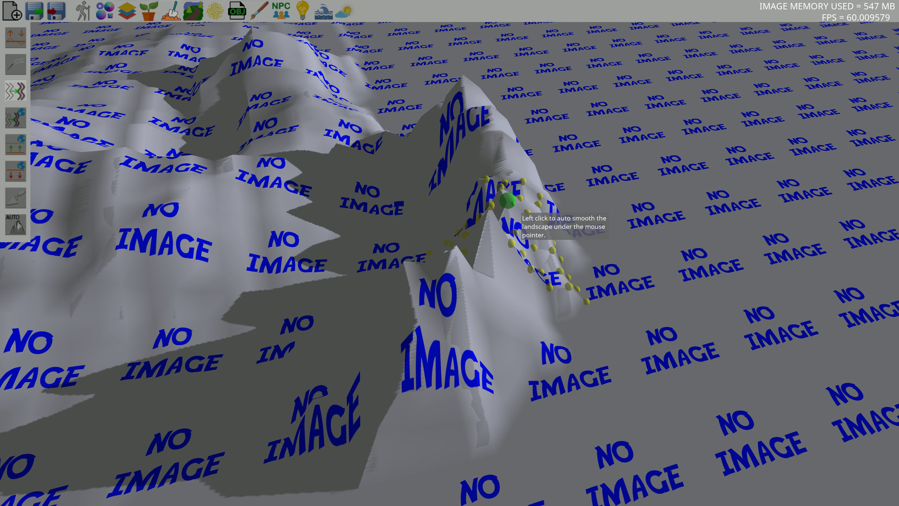
mouse_move(439, 323)
right_mouse_down()
mouse_move(519, 367)
mouse_move(542, 369)
right_mouse_up()
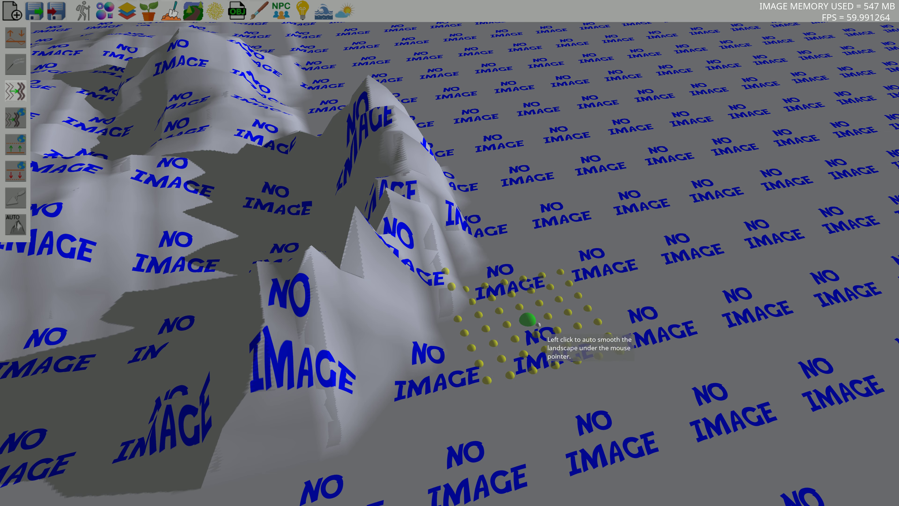
mouse_move(447, 343)
right_mouse_down()
mouse_move(389, 375)
mouse_move(411, 357)
mouse_move(386, 338)
right_mouse_up()
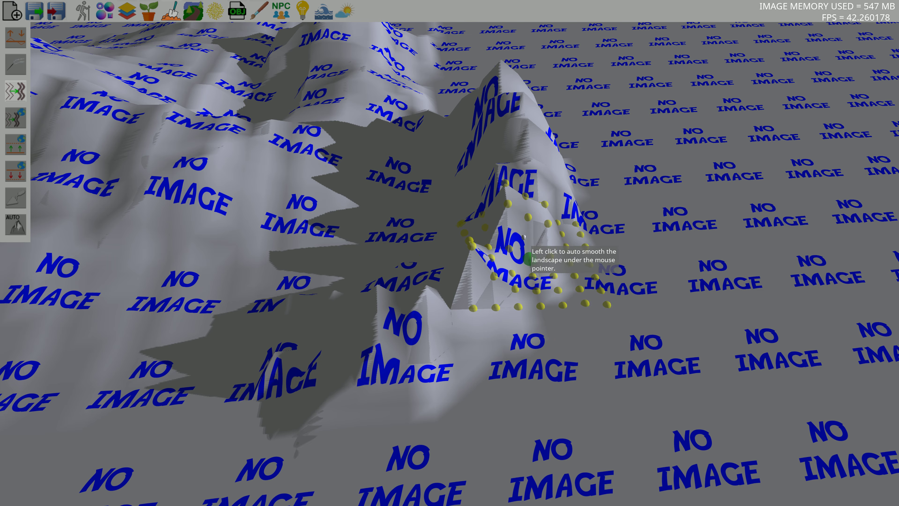
mouse_move(528, 230)
middle_mouse_down()
mouse_move(570, 268)
mouse_move(570, 307)
mouse_move(518, 264)
mouse_move(576, 206)
mouse_move(635, 366)
mouse_move(623, 328)
mouse_move(465, 224)
middle_mouse_up()
Change the smoothing brush size and smooth further slopes of the hills
scroll(465, 224, "down", 1)
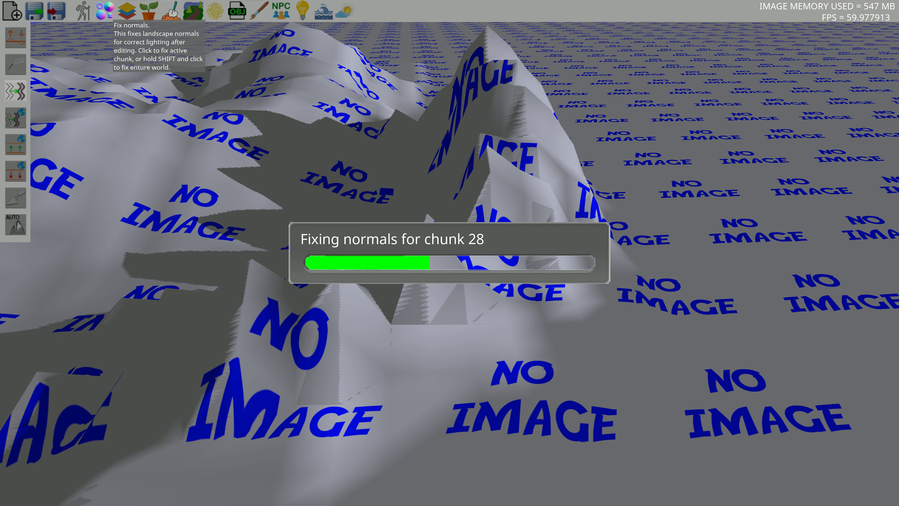
middle_click_drag(418, 111, 535, 210)
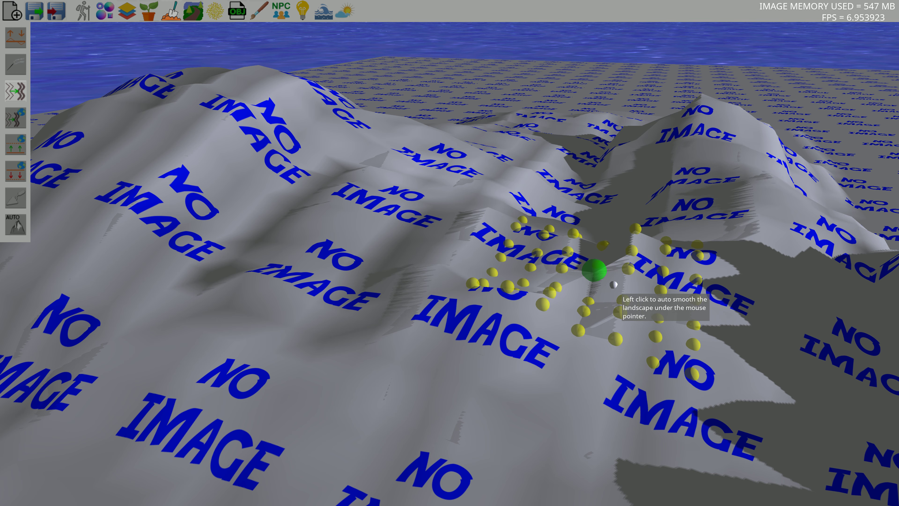
mouse_move(614, 284)
left_mouse_down()
mouse_move(480, 356)
mouse_move(533, 328)
mouse_move(527, 285)
mouse_move(551, 314)
left_mouse_up()
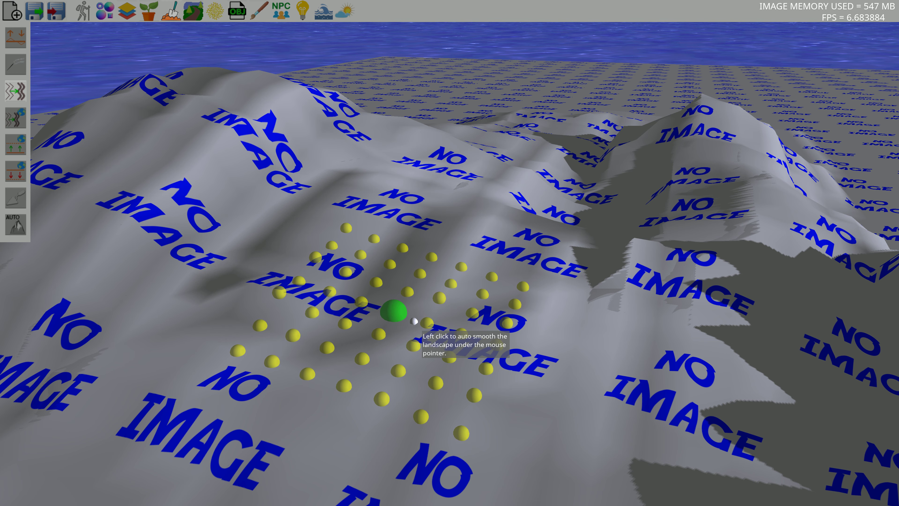
Fix the landscape normals of the active chunk for correct lighting
left_click(108, 10)
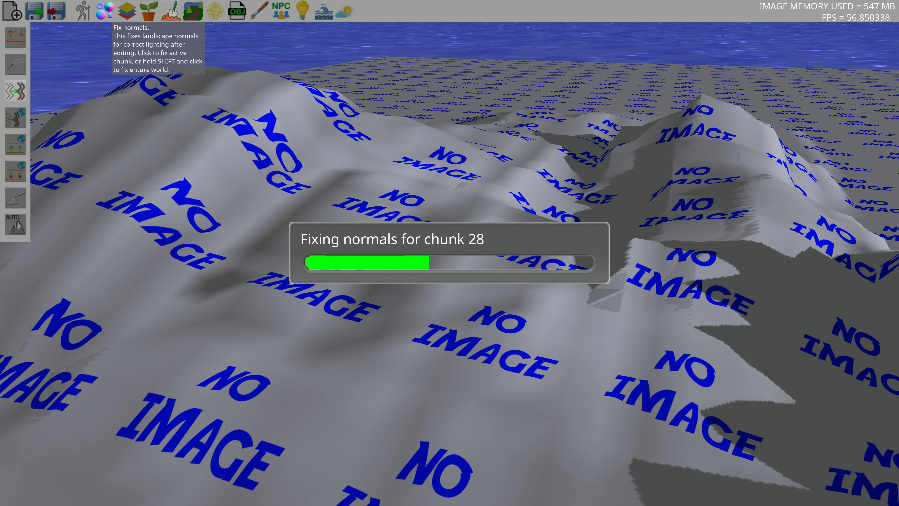
key("w")
mouse_move(622, 273)
right_mouse_down()
mouse_move(586, 219)
mouse_move(647, 266)
mouse_move(711, 260)
mouse_move(627, 266)
mouse_move(695, 261)
mouse_move(641, 259)
right_mouse_up()
key("s")
Lower parts of the terrain below sea level to carve water inlets into the land
key("s")
key("d")
key("s")
key("w")
key("s")
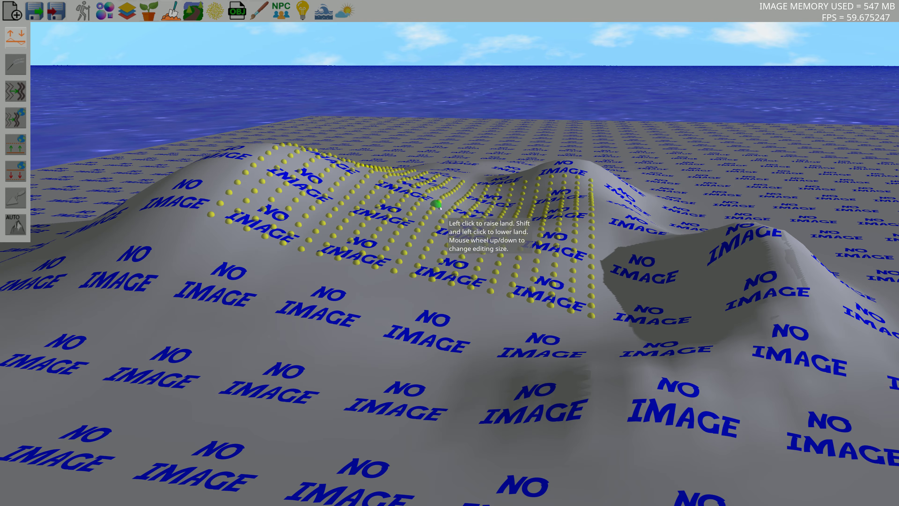
key("w")
key("d")
mouse_move(450, 230)
right_mouse_down()
mouse_move(490, 241)
mouse_move(427, 215)
mouse_move(295, 251)
mouse_move(460, 240)
right_mouse_up()
key("d")
key("a")
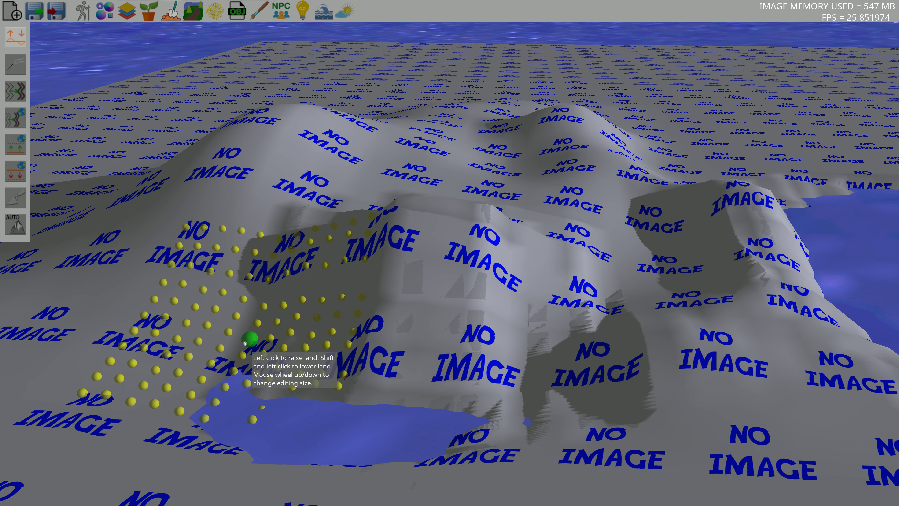
Lower more land to form a lake and a second inlet
mouse_move(244, 343)
left_mouse_down("shift")
mouse_move(259, 253)
mouse_move(260, 372)
mouse_move(495, 396)
mouse_move(134, 383)
left_mouse_up("shift")
key("d")
mouse_move(536, 276)
right_mouse_down()
mouse_move(562, 286)
mouse_move(398, 260)
mouse_move(649, 241)
mouse_move(614, 259)
right_mouse_up()
key("a")
key("s")
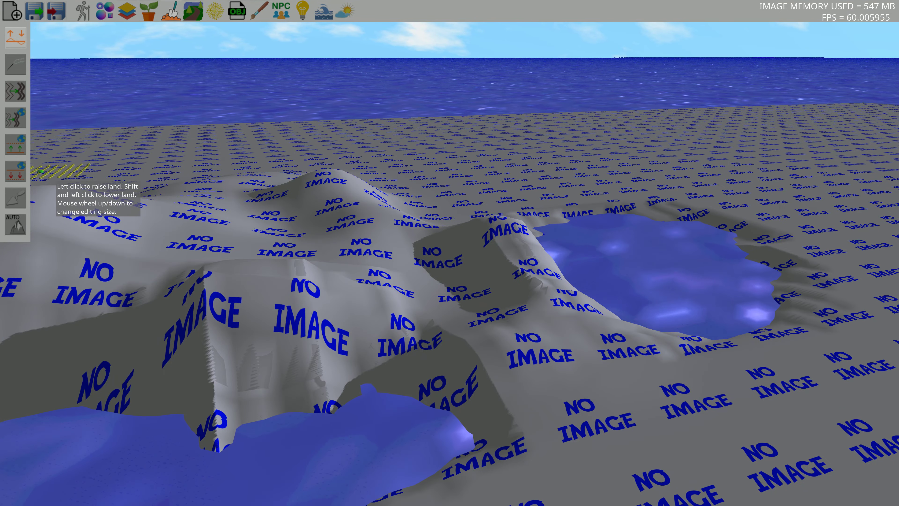
Uniformly lower the whole chunk so most of the landscape sinks into the sea
left_click(16, 173)
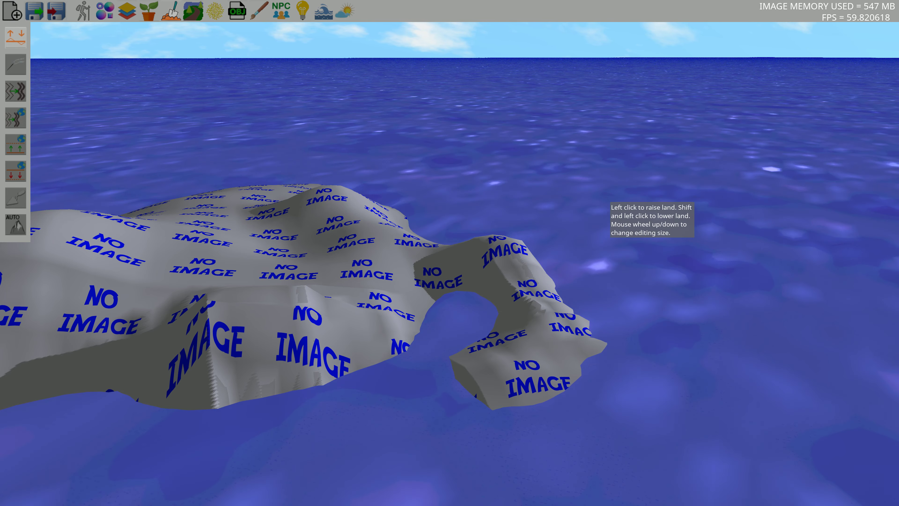
key("a")
key("w")
right_click_drag(507, 210, 452, 248)
key("d")
key("s")
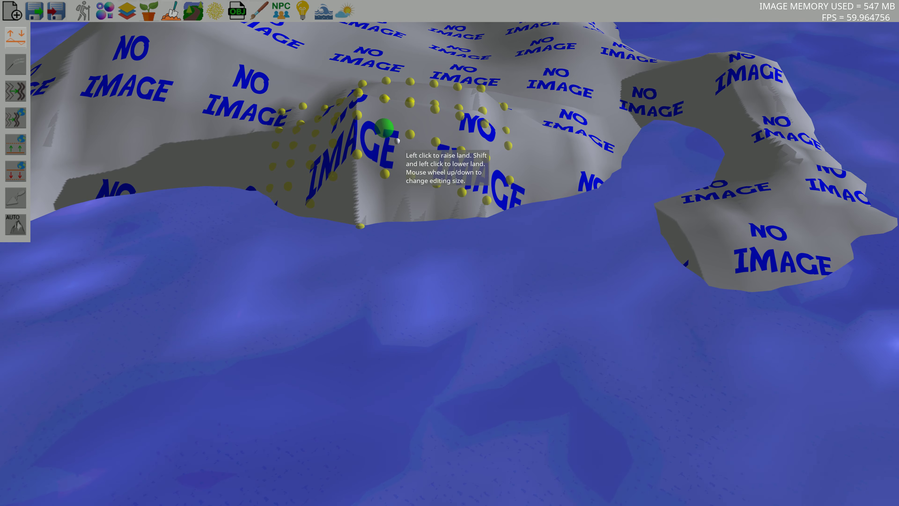
Change the brush size and raise new land extending out from the coastline
scroll(397, 141, "up", 4)
key("s")
right_click_drag(441, 151, 487, 194)
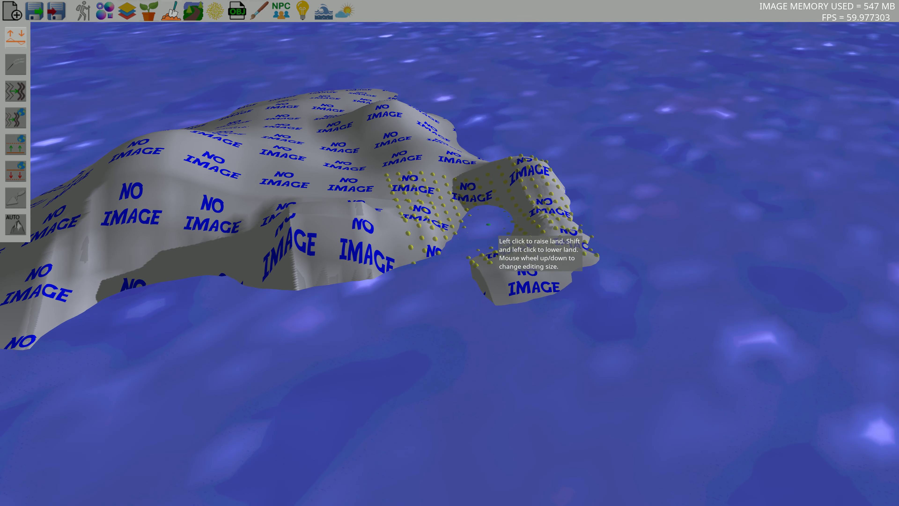
key("w")
left_click(297, 371)
mouse_move(297, 368)
left_mouse_down()
mouse_move(331, 355)
mouse_move(329, 364)
left_mouse_up()
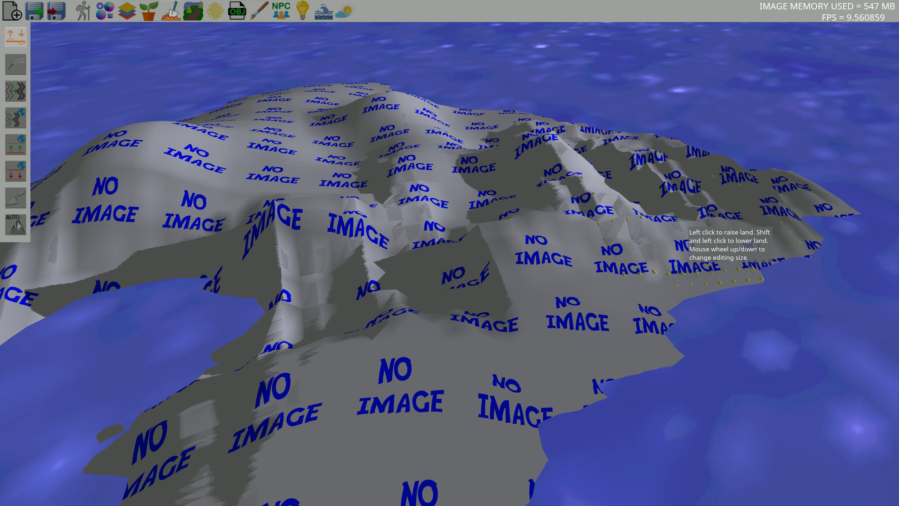
mouse_move(619, 316)
left_mouse_down()
mouse_move(260, 294)
mouse_move(316, 244)
left_mouse_up()
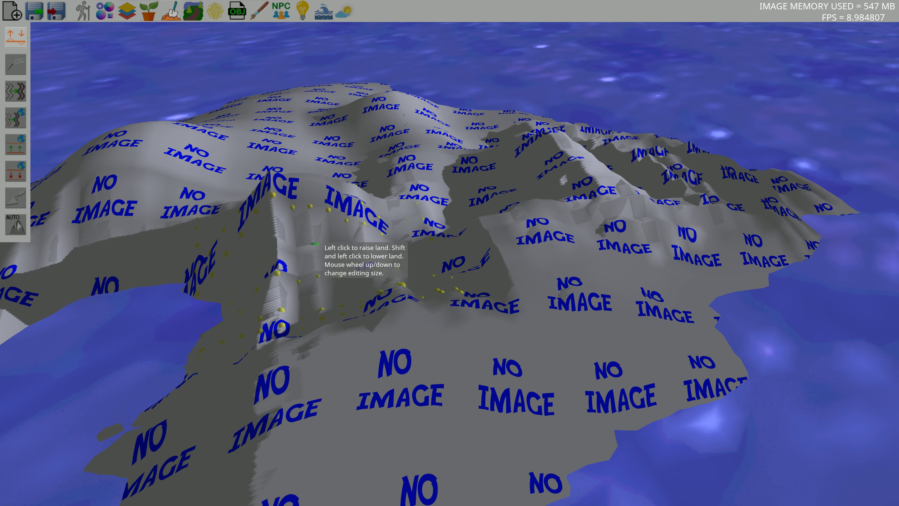
Raise more land along the coastline to extend the island outward into the sea
mouse_move(308, 222)
middle_mouse_down()
mouse_move(413, 181)
mouse_move(583, 173)
mouse_move(654, 203)
mouse_move(567, 234)
mouse_move(623, 326)
mouse_move(602, 107)
mouse_move(767, 210)
mouse_move(604, 225)
mouse_move(573, 195)
mouse_move(633, 209)
mouse_move(727, 190)
mouse_move(728, 231)
mouse_move(418, 324)
mouse_move(482, 297)
mouse_move(464, 358)
mouse_move(569, 299)
middle_mouse_up()
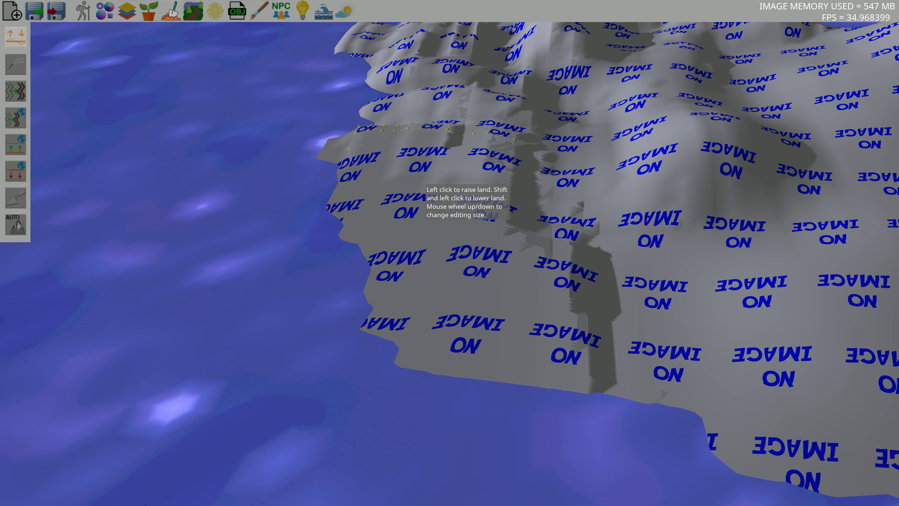
mouse_move(430, 139)
left_mouse_down()
mouse_move(599, 402)
mouse_move(263, 301)
mouse_move(386, 172)
left_mouse_up()
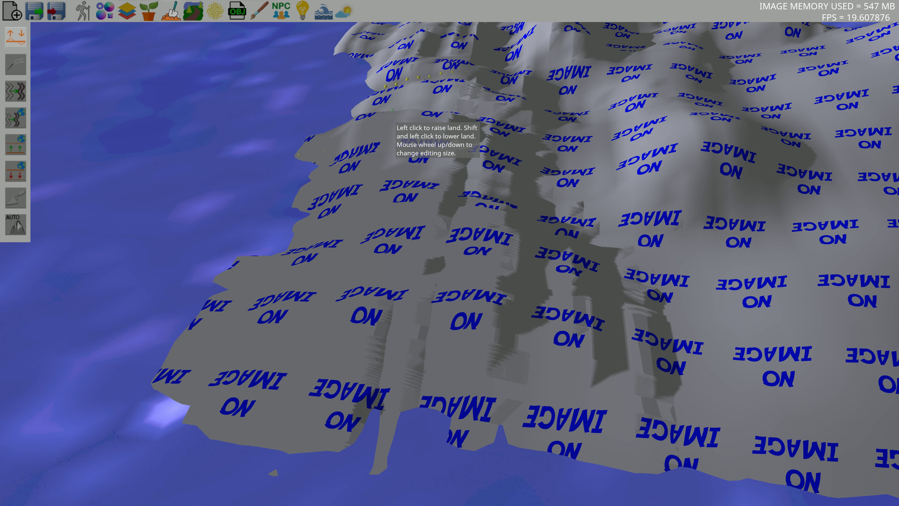
mouse_move(394, 121)
left_mouse_down()
mouse_move(462, 375)
mouse_move(442, 235)
left_mouse_up()
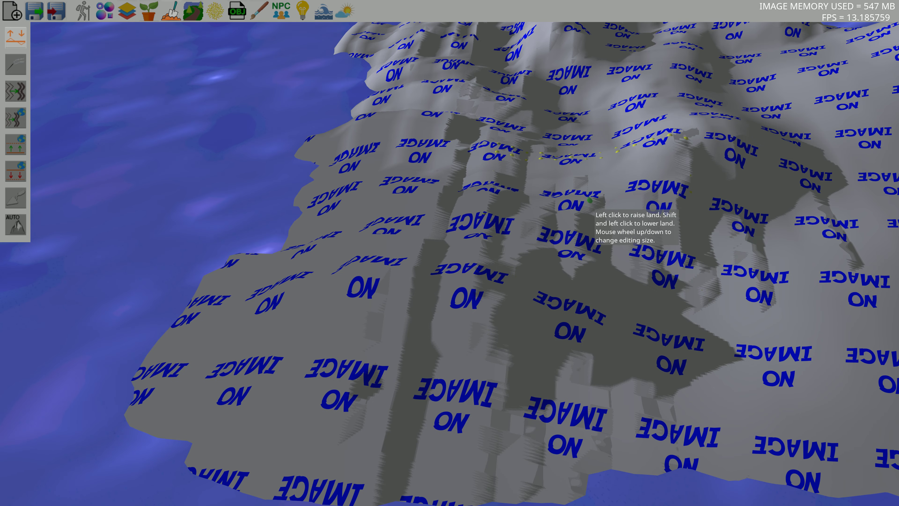
mouse_move(623, 186)
middle_mouse_down()
mouse_move(662, 403)
mouse_move(659, 260)
mouse_move(500, 218)
middle_mouse_up()
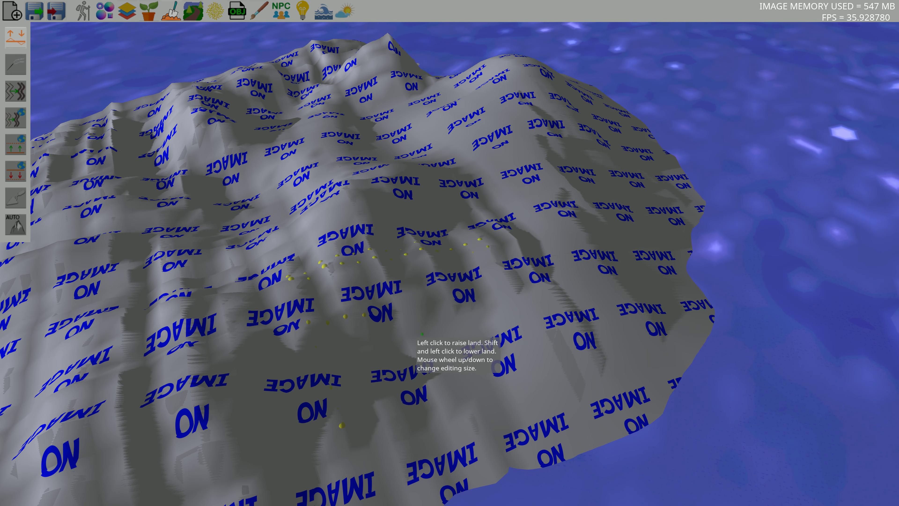
mouse_move(422, 334)
left_mouse_down()
mouse_move(584, 361)
mouse_move(510, 275)
left_mouse_up()
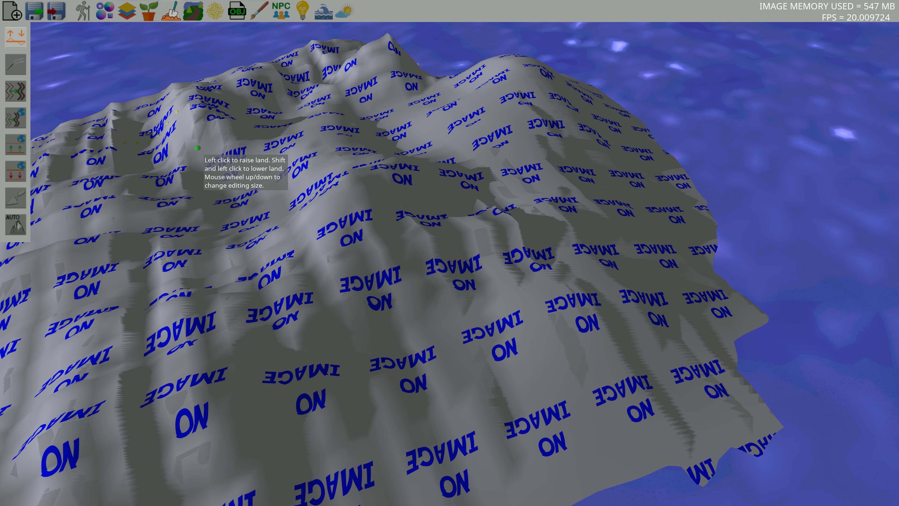
Smooth the entire chunk to remove the sharp rises
left_click_drag(197, 147, 376, 92)
mouse_move(365, 92)
middle_mouse_down()
mouse_move(349, 82)
mouse_move(298, 147)
mouse_move(40, 121)
middle_mouse_up()
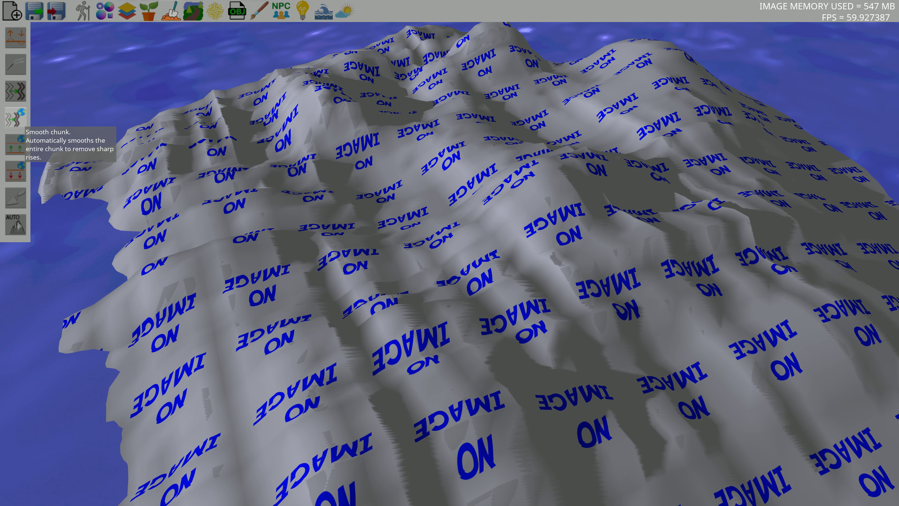
left_click(18, 120)
mouse_move(557, 189)
middle_mouse_down()
mouse_move(502, 236)
mouse_move(543, 190)
mouse_move(652, 130)
mouse_move(762, 186)
mouse_move(787, 217)
mouse_move(820, 204)
mouse_move(415, 228)
mouse_move(486, 265)
mouse_move(698, 197)
mouse_move(432, 174)
mouse_move(505, 248)
mouse_move(676, 212)
mouse_move(662, 227)
mouse_move(407, 258)
middle_mouse_up()
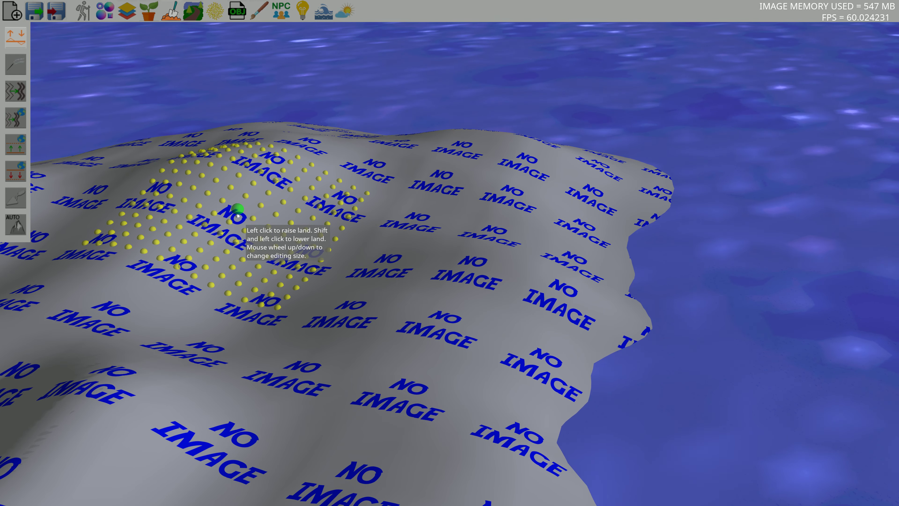
Level a section of land to a fixed height with the flatten tool, creating a flat plateau
key("a")
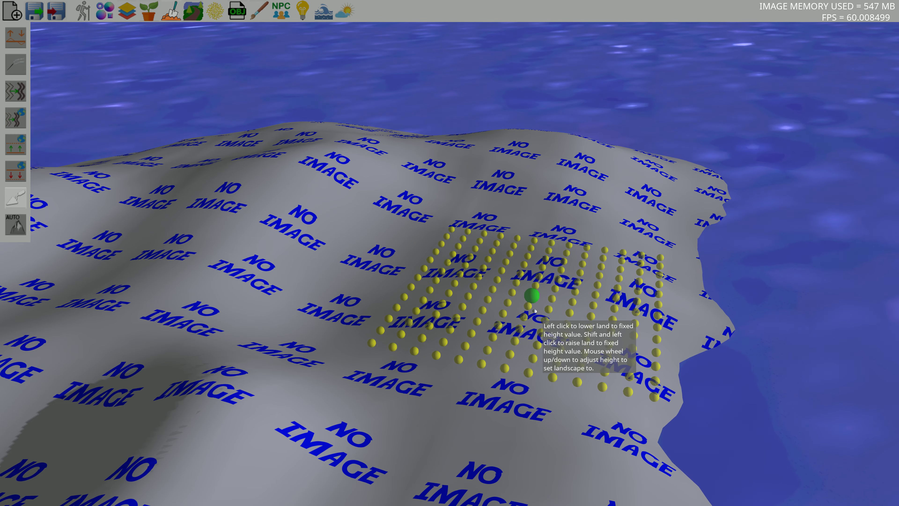
key("w")
right_click_drag(532, 307, 518, 283)
key("a")
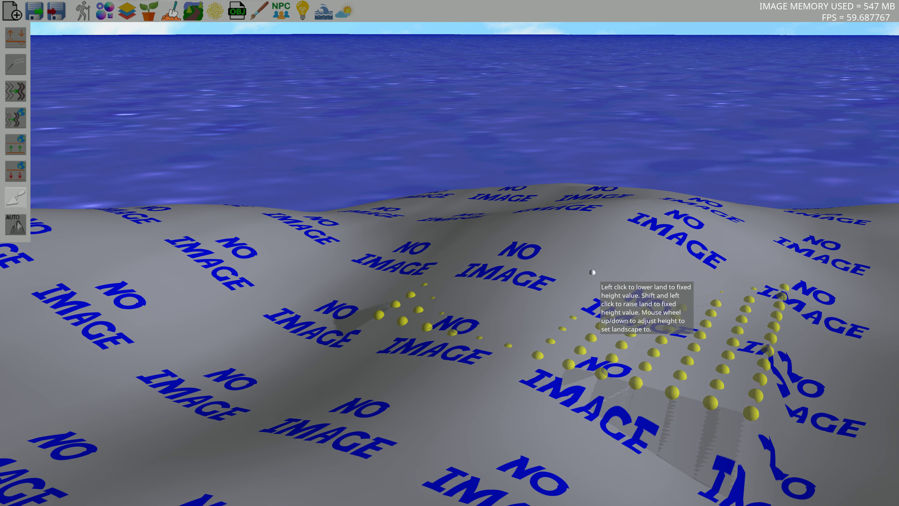
left_click_drag(592, 272, 545, 259)
mouse_move(629, 260)
left_mouse_down()
mouse_move(683, 310)
mouse_move(521, 317)
mouse_move(526, 267)
left_mouse_up()
key("s")
key("s")
key("d")
scroll(570, 307, "up", 2)
mouse_move(571, 305)
left_mouse_down("shift")
mouse_move(506, 325)
mouse_move(553, 259)
left_mouse_up("shift")
key("s")
key("d")
key("d")
right_click_drag(570, 286, 634, 323)
mouse_move(635, 323)
left_mouse_down("shift")
mouse_move(654, 362)
mouse_move(625, 293)
left_mouse_up("shift")
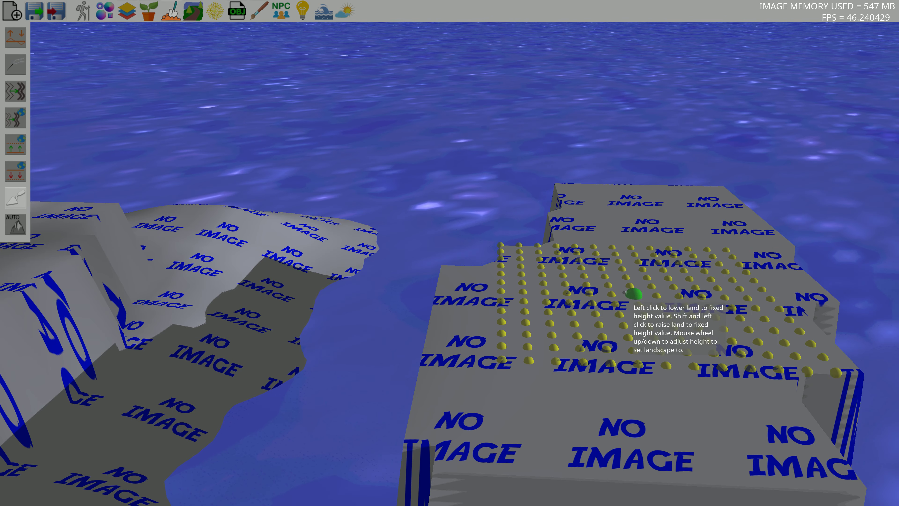
Flatten more land beside the inlet to the same fixed height
key("a")
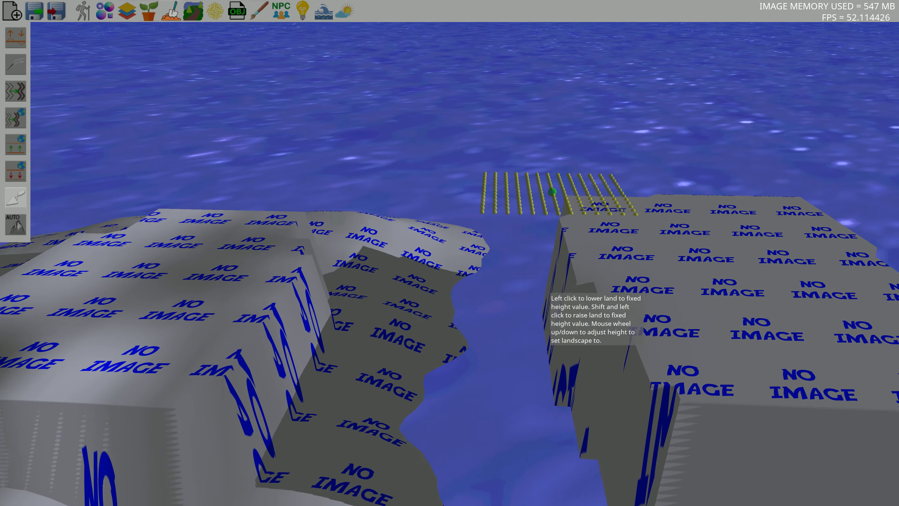
key("d")
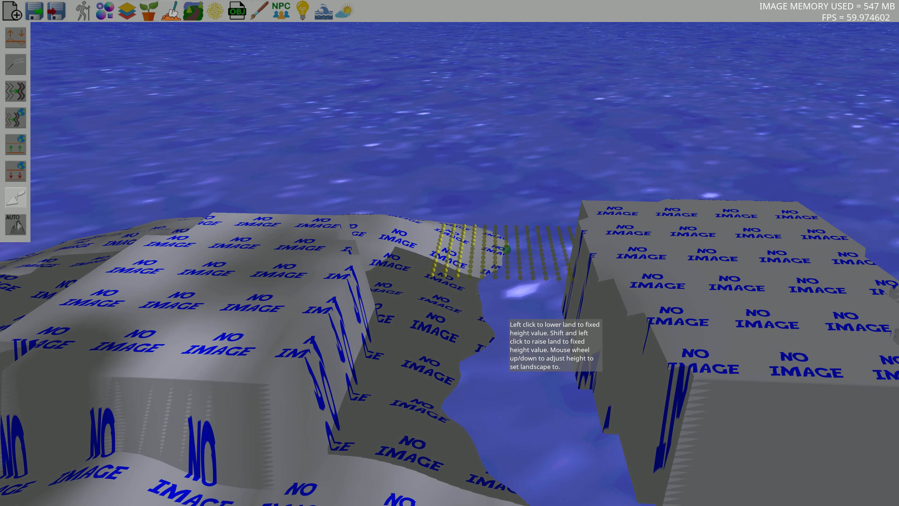
right_click_drag(500, 310, 499, 310)
mouse_move(655, 314)
left_mouse_down()
mouse_move(669, 280)
mouse_move(715, 225)
left_mouse_up()
mouse_move(682, 234)
right_mouse_down()
mouse_move(575, 296)
mouse_move(561, 291)
right_mouse_up()
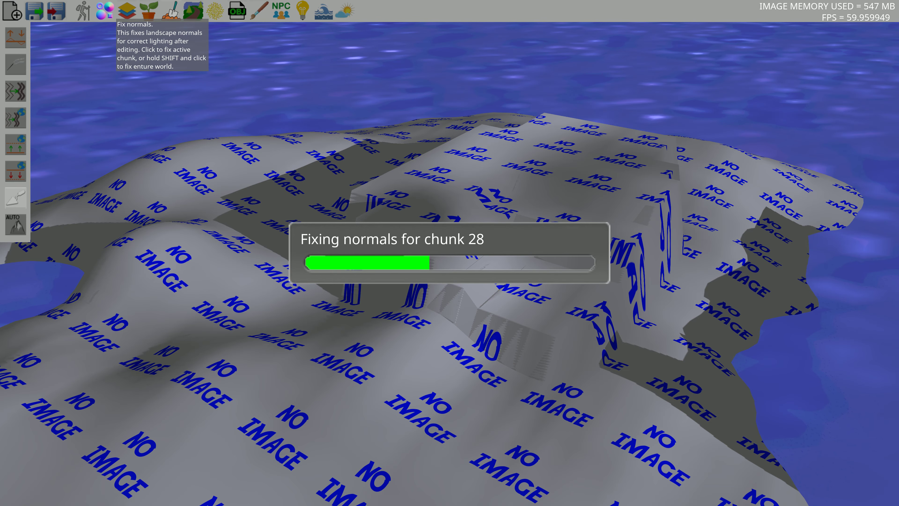
Smooth the entire chunk again to soften the flattened plateaus
key("w")
right_click_drag(645, 178, 740, 191)
key("w")
key("s")
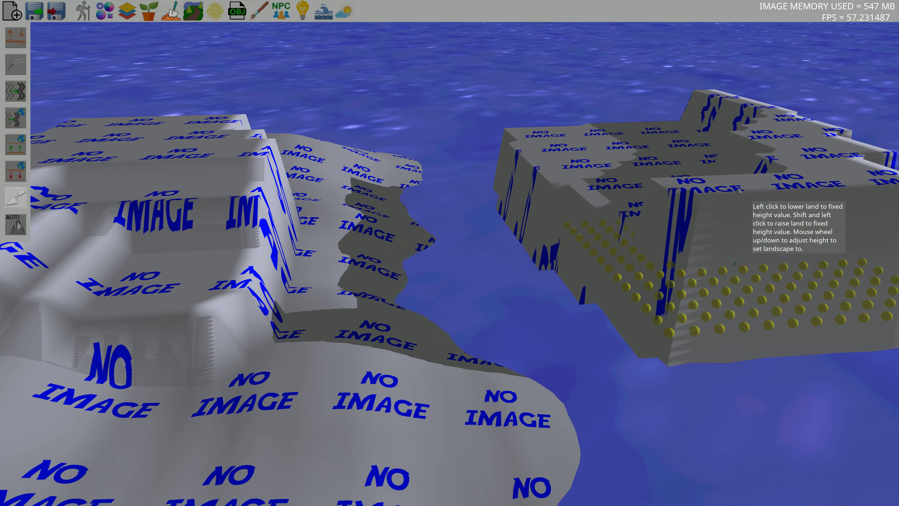
key("d")
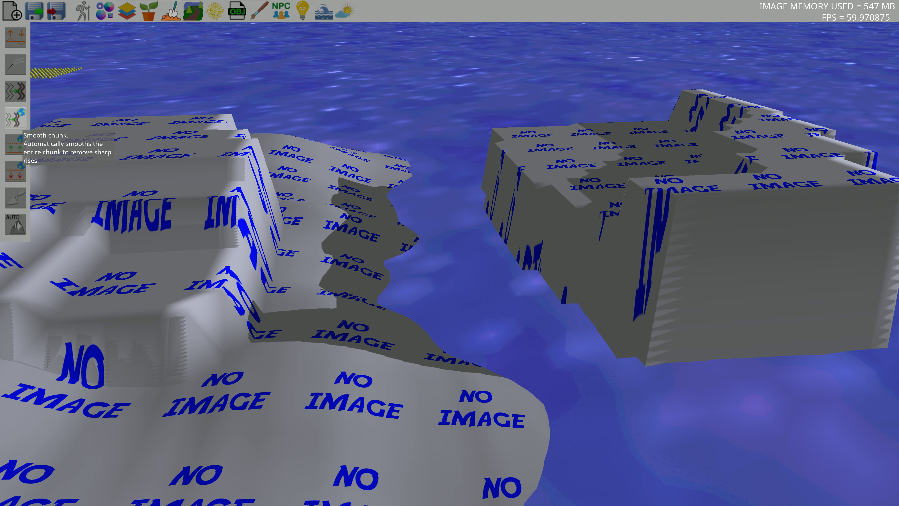
left_click(16, 119)
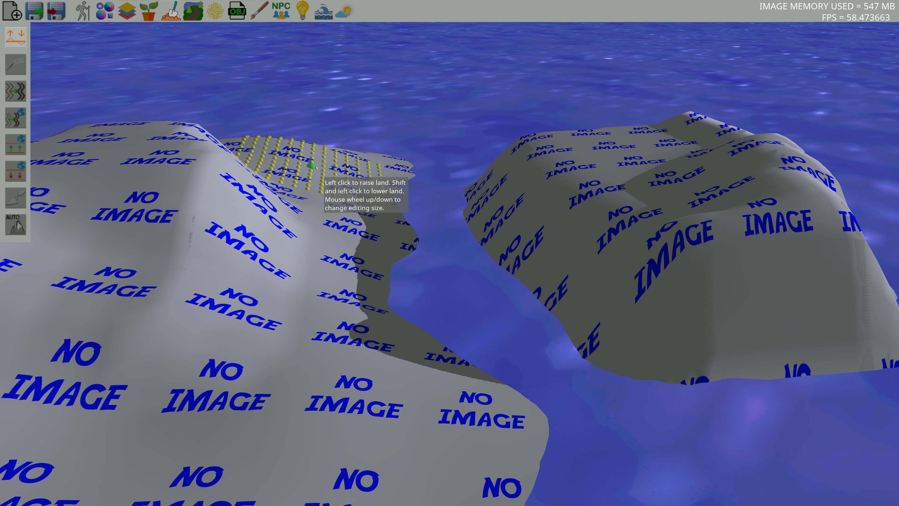
mouse_move(511, 174)
right_mouse_down()
mouse_move(551, 305)
mouse_move(373, 141)
mouse_move(475, 205)
mouse_move(538, 183)
mouse_move(622, 176)
mouse_move(515, 170)
mouse_move(593, 163)
mouse_move(595, 211)
right_mouse_up()
key("a")
key("a")
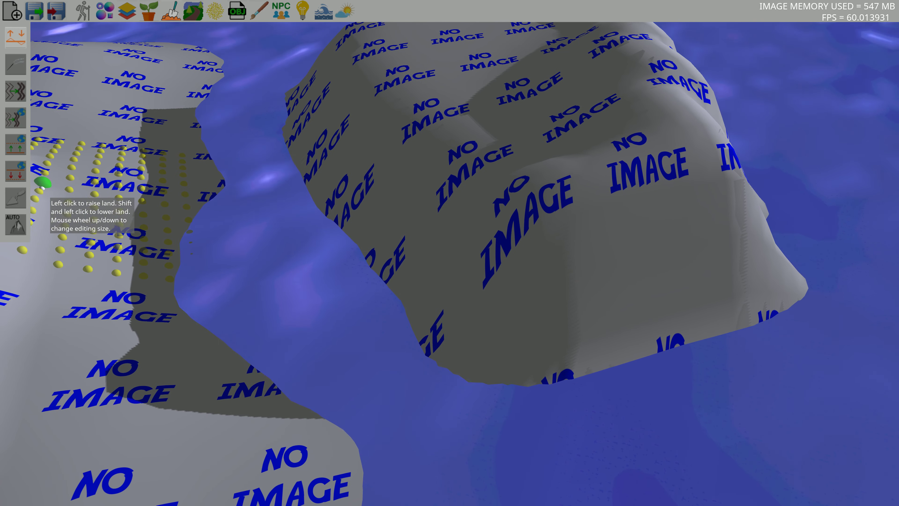
Lower the fixed height and flatten the top of the smaller island
left_click(15, 197)
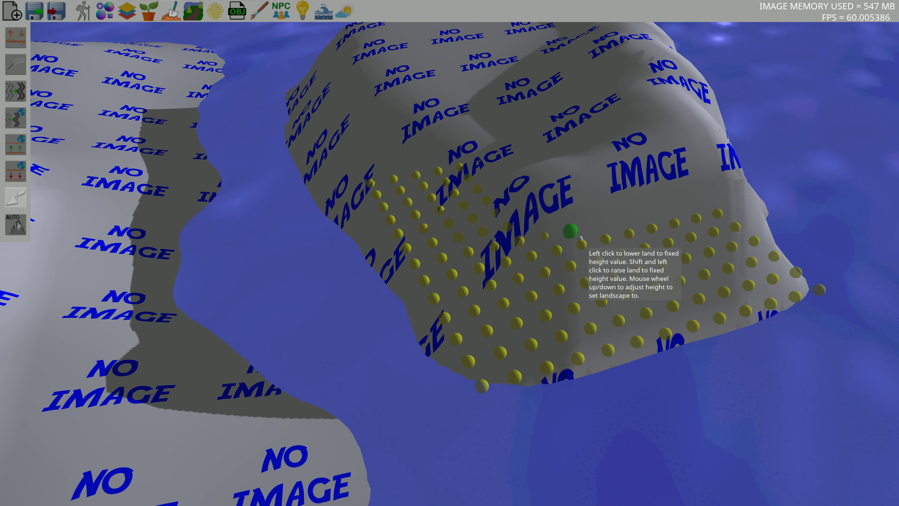
scroll(579, 236, "down", 3)
mouse_move(579, 236)
left_mouse_down()
mouse_move(561, 203)
mouse_move(658, 109)
left_mouse_up()
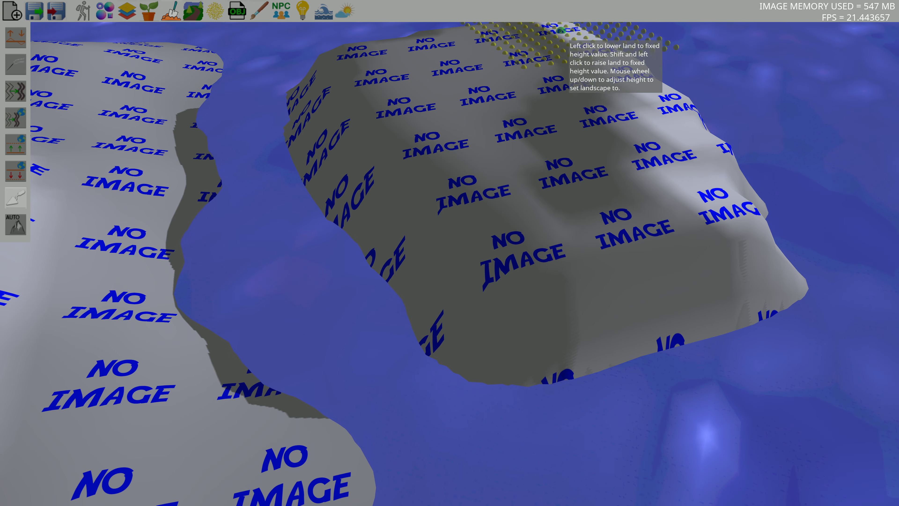
right_click_drag(606, 176, 598, 141)
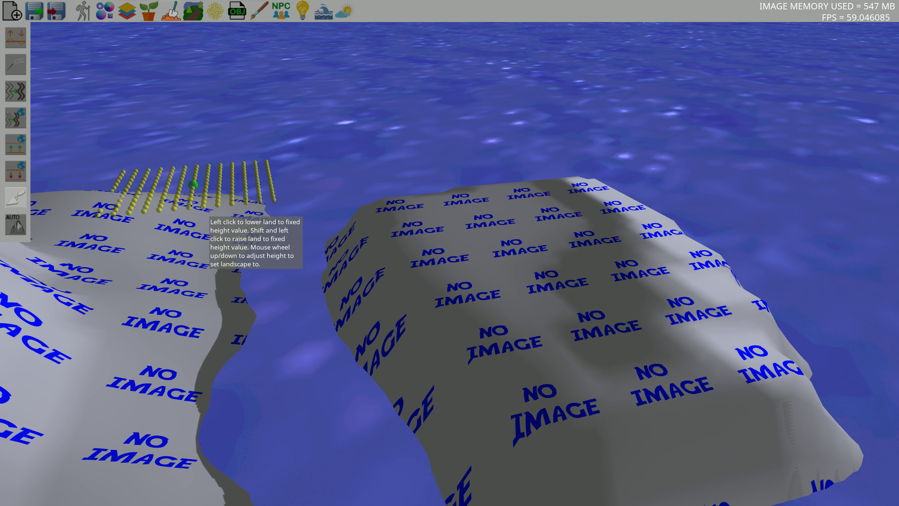
Switch to raise/lower land, change the brush size and raise hills across the smaller island
left_click(15, 37)
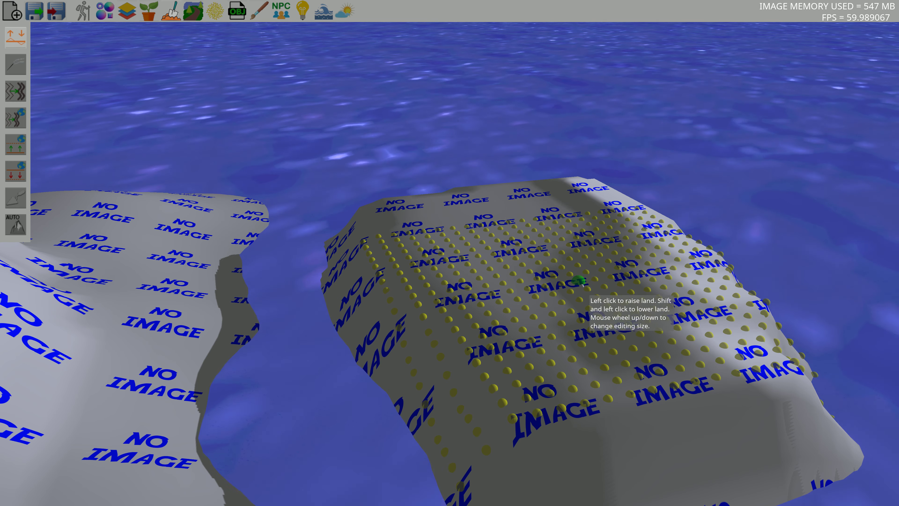
scroll(563, 283, "up", 2)
mouse_move(501, 253)
left_mouse_down("shift")
mouse_move(468, 303)
mouse_move(625, 210)
mouse_move(676, 389)
mouse_move(666, 239)
left_mouse_up("shift")
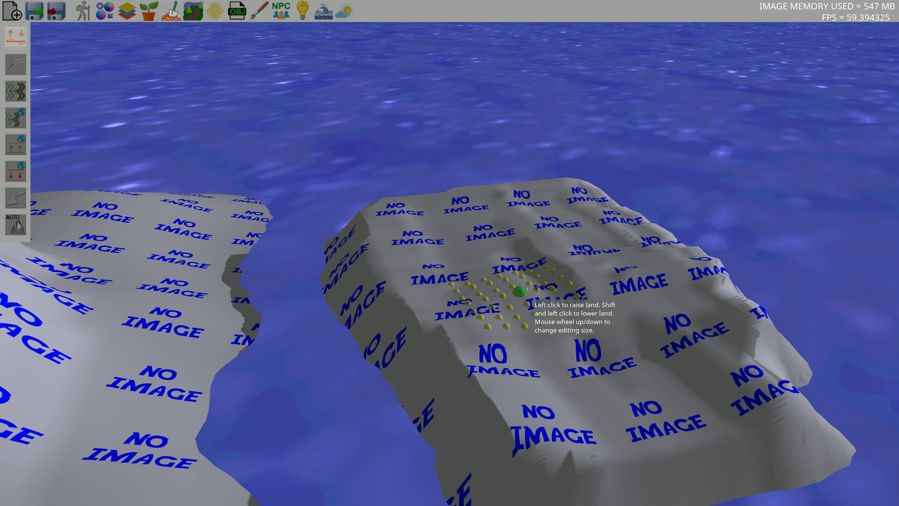
left_click_drag(506, 312, 617, 278, "shift")
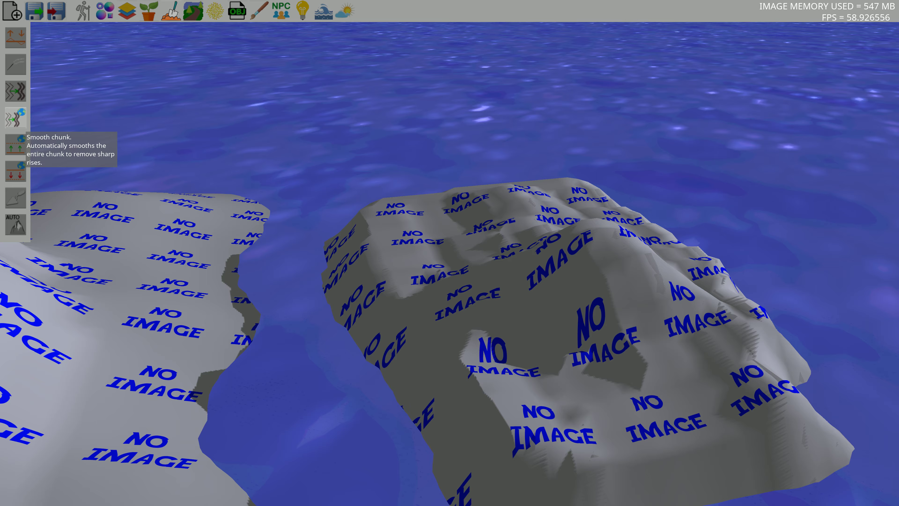
Smooth the entire chunk to blend the new hills
left_click(16, 118)
mouse_move(524, 206)
right_mouse_down()
mouse_move(549, 205)
mouse_move(396, 197)
mouse_move(302, 179)
mouse_move(489, 207)
mouse_move(592, 208)
mouse_move(570, 141)
mouse_move(426, 179)
right_mouse_up()
mouse_move(343, 238)
right_mouse_down()
mouse_move(388, 243)
mouse_move(449, 267)
mouse_move(501, 326)
mouse_move(501, 272)
mouse_move(242, 216)
right_mouse_up()
Uniformly raise and lower the whole chunk several times to adjust the islands' height above the sea
left_click(16, 144)
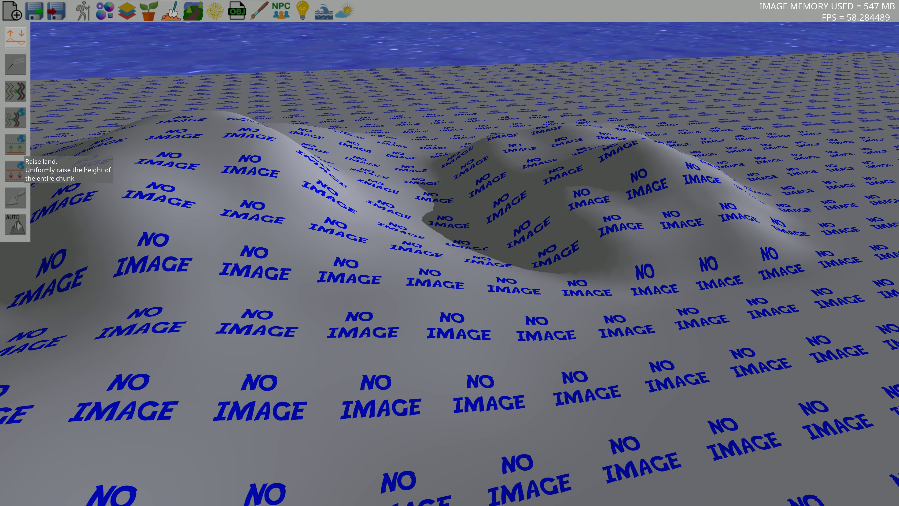
left_click(21, 168)
left_click(21, 169)
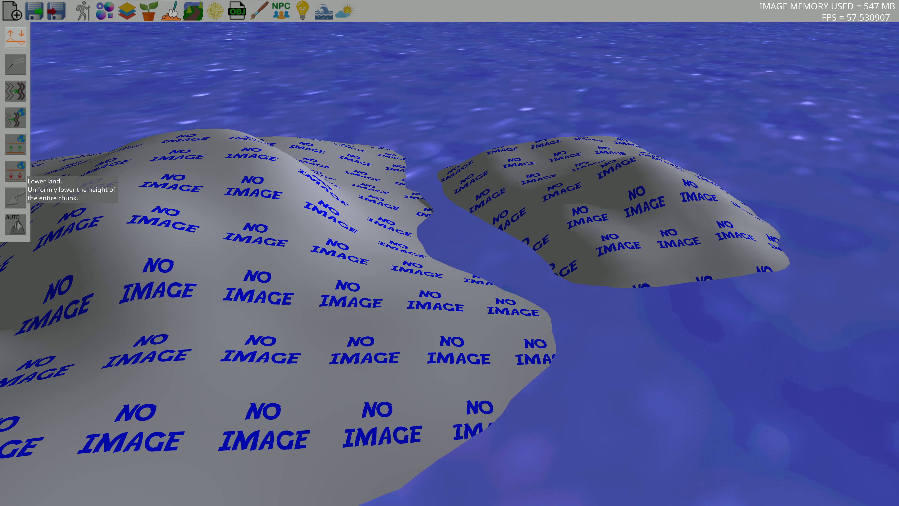
left_click(21, 171)
left_click(21, 172)
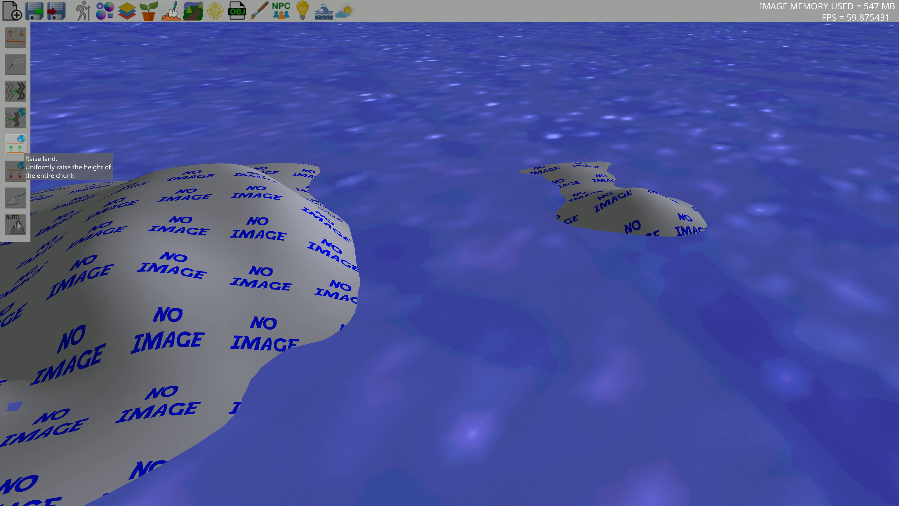
left_click(18, 148)
left_click(16, 176)
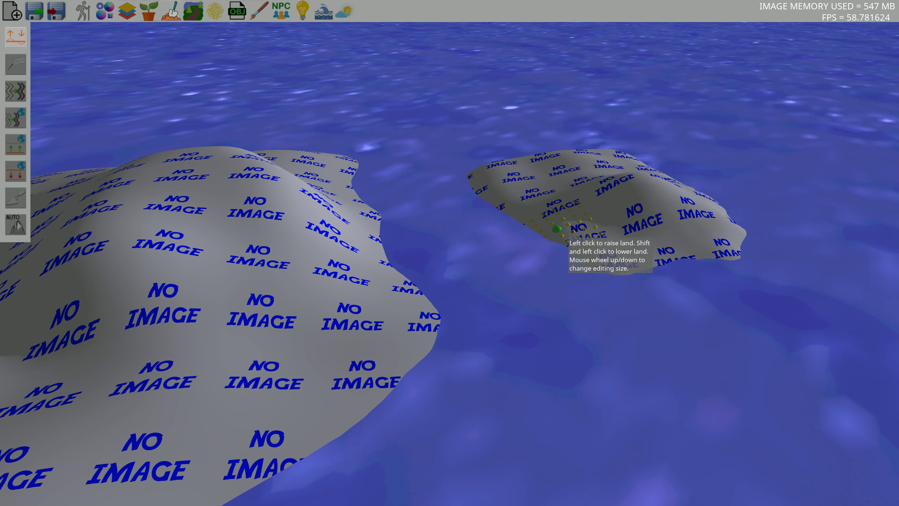
Raise a broad hill in the middle of the larger island with a bigger brush
right_click_drag(565, 232, 487, 226)
key("s")
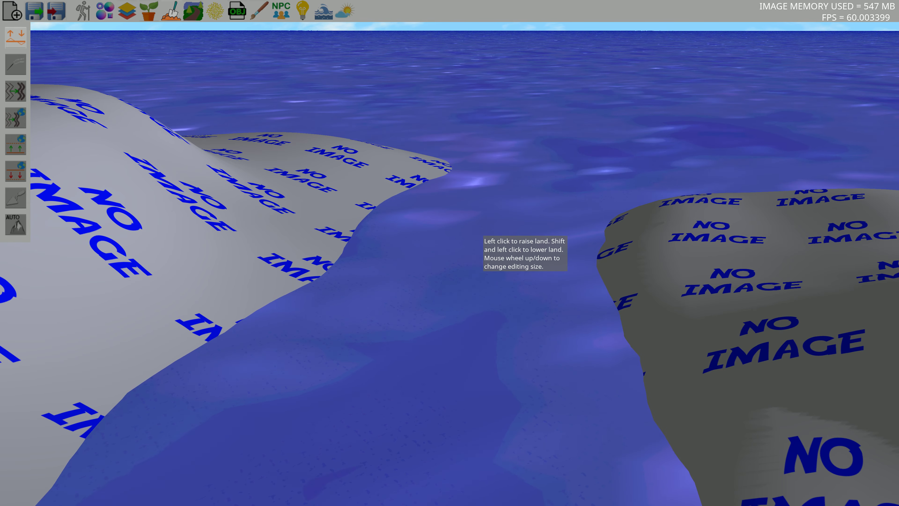
mouse_move(476, 227)
right_mouse_down()
mouse_move(472, 260)
mouse_move(383, 250)
right_mouse_up()
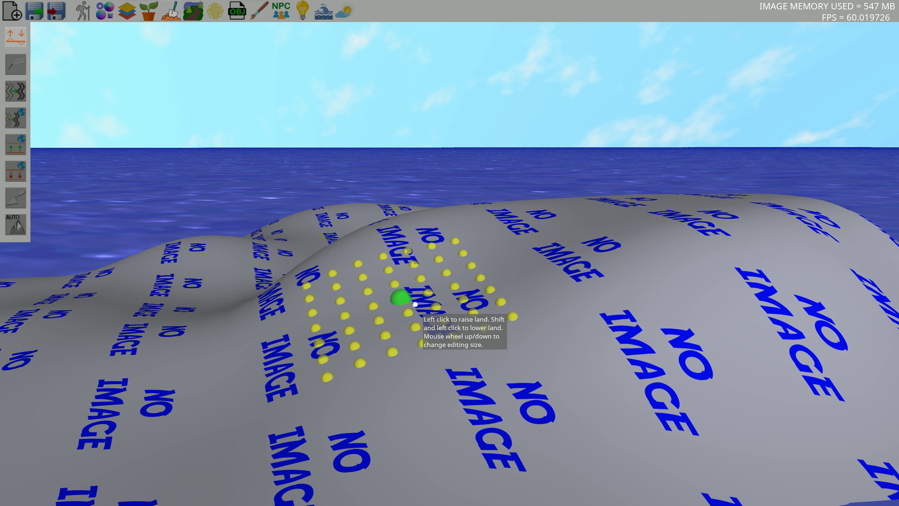
mouse_move(415, 304)
right_mouse_down()
mouse_move(654, 330)
mouse_move(496, 305)
mouse_move(488, 329)
right_mouse_up()
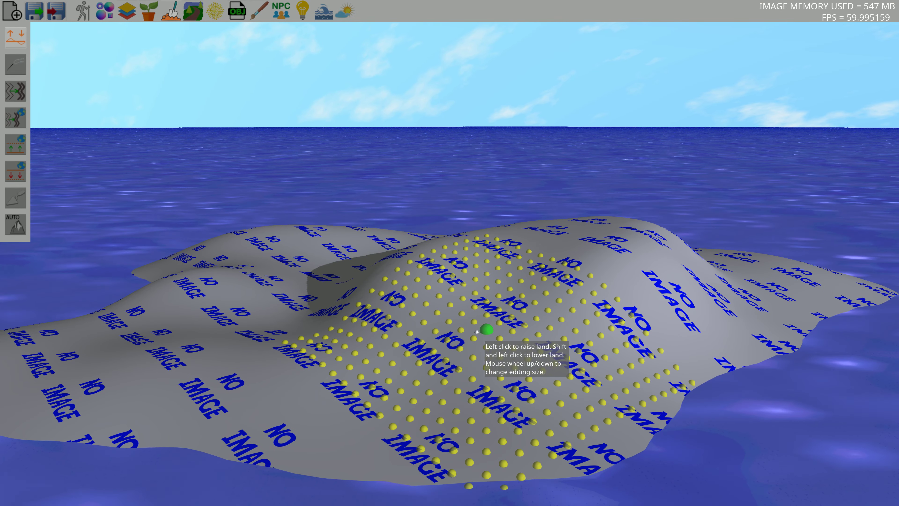
mouse_move(403, 309)
right_mouse_down()
mouse_move(468, 274)
mouse_move(573, 273)
mouse_move(509, 306)
right_mouse_up()
mouse_move(500, 300)
middle_mouse_down()
mouse_move(411, 307)
mouse_move(456, 252)
mouse_move(507, 295)
mouse_move(392, 290)
mouse_move(411, 300)
mouse_move(523, 300)
middle_mouse_up()
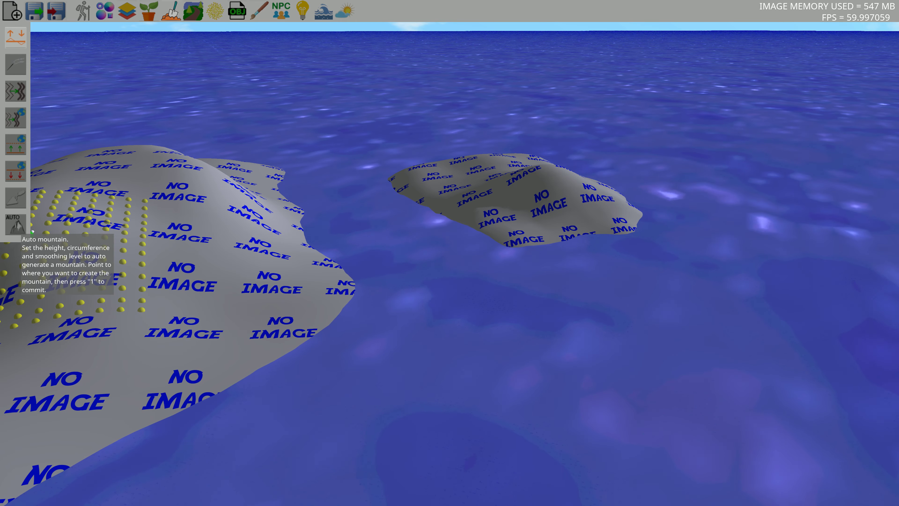
Start the Auto mountain tool and point it at the larger island's shore to place a mountain
middle_click_drag(463, 194, 432, 222)
left_click(433, 217)
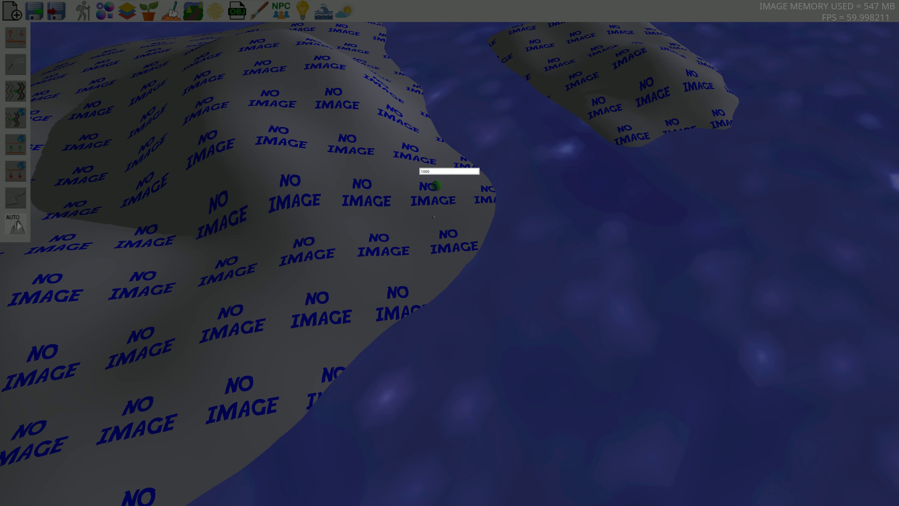